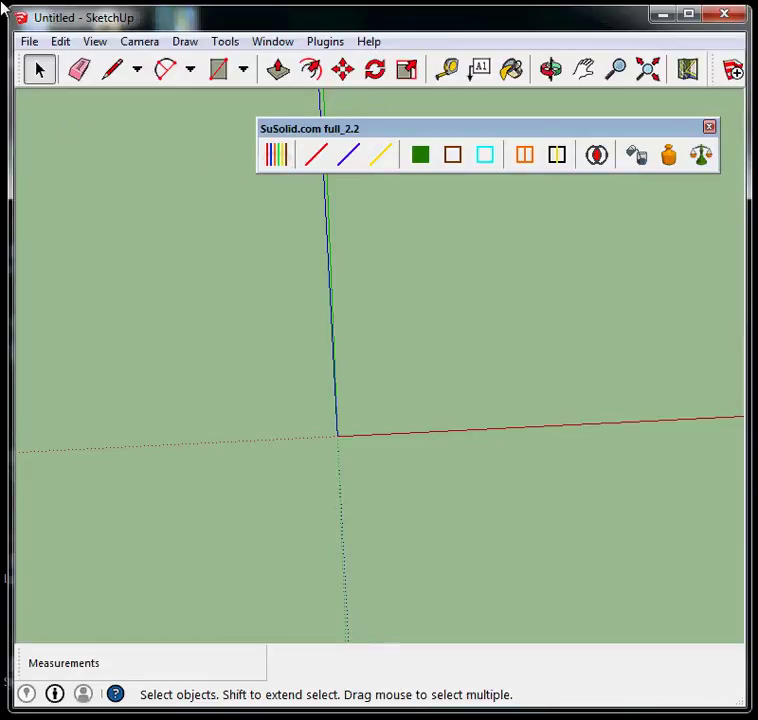
Step: Import the SecretHeart STL file with the import units left at Meters
click(30, 41)
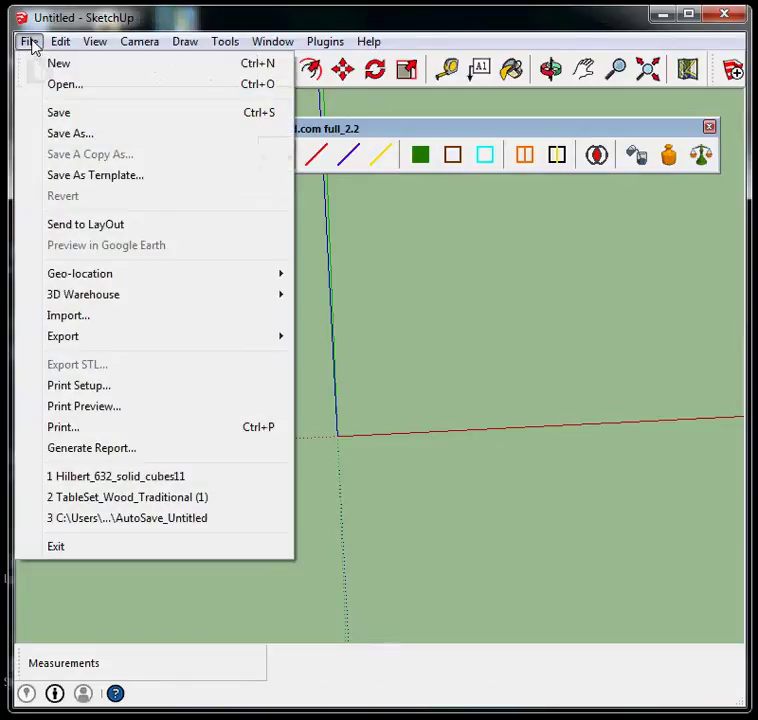
click(90, 316)
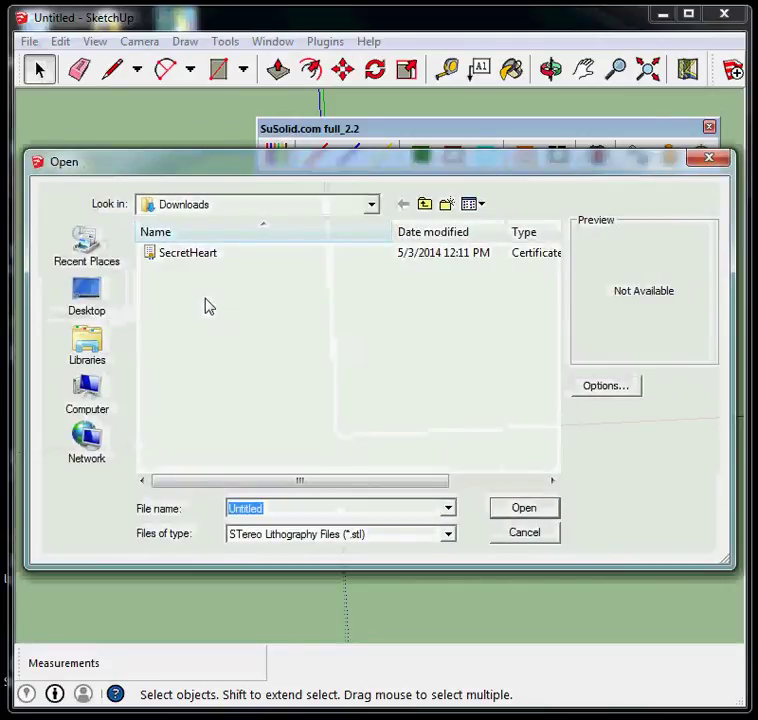
click(232, 258)
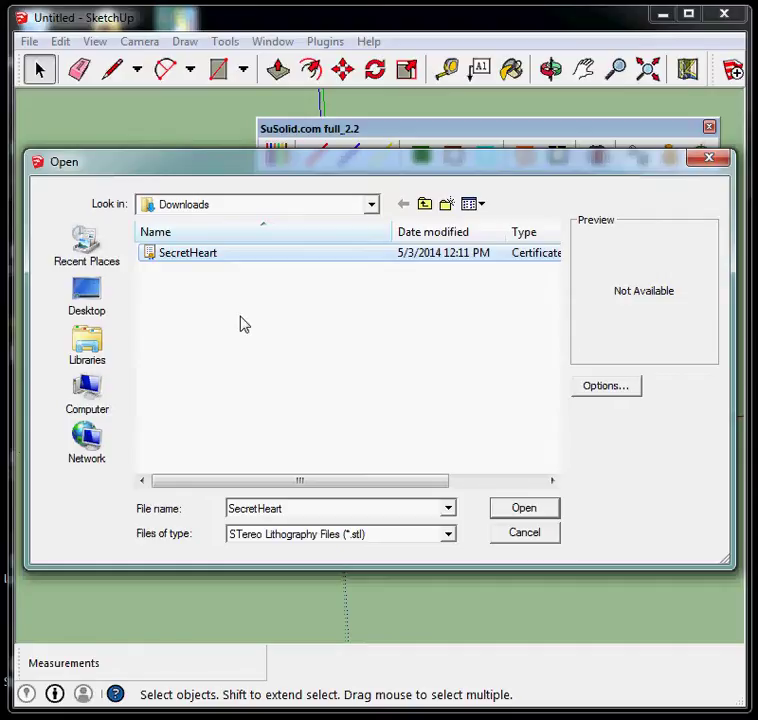
click(588, 388)
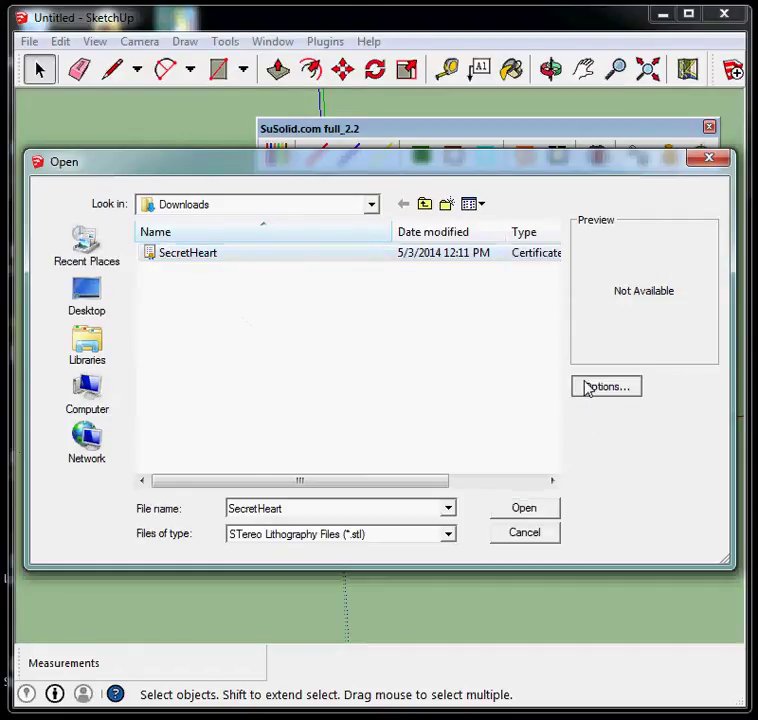
click(496, 328)
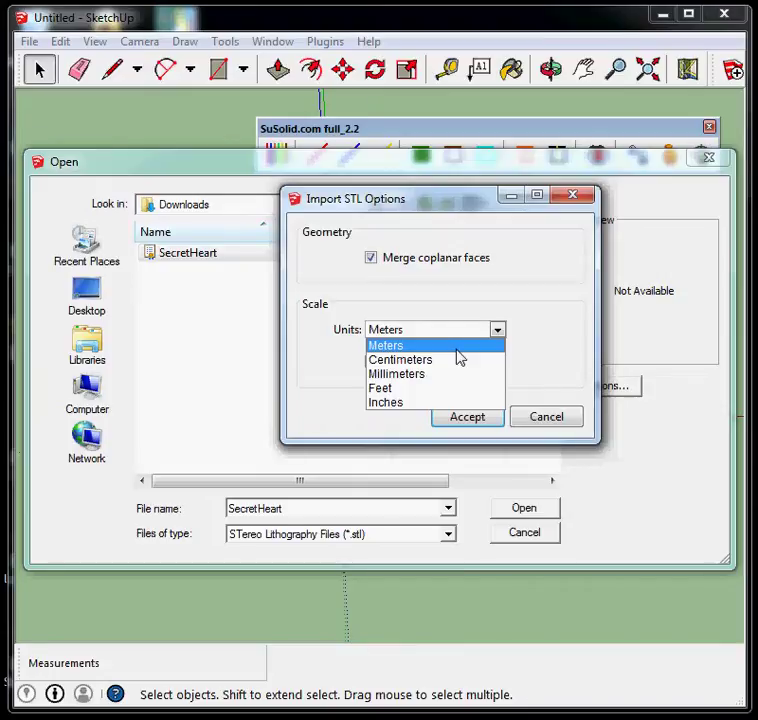
click(457, 349)
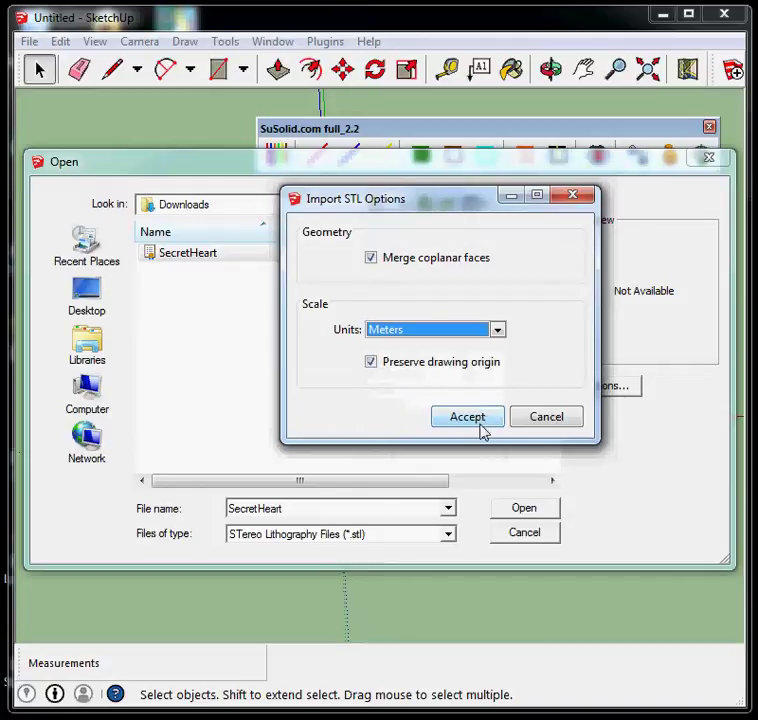
click(479, 418)
click(507, 516)
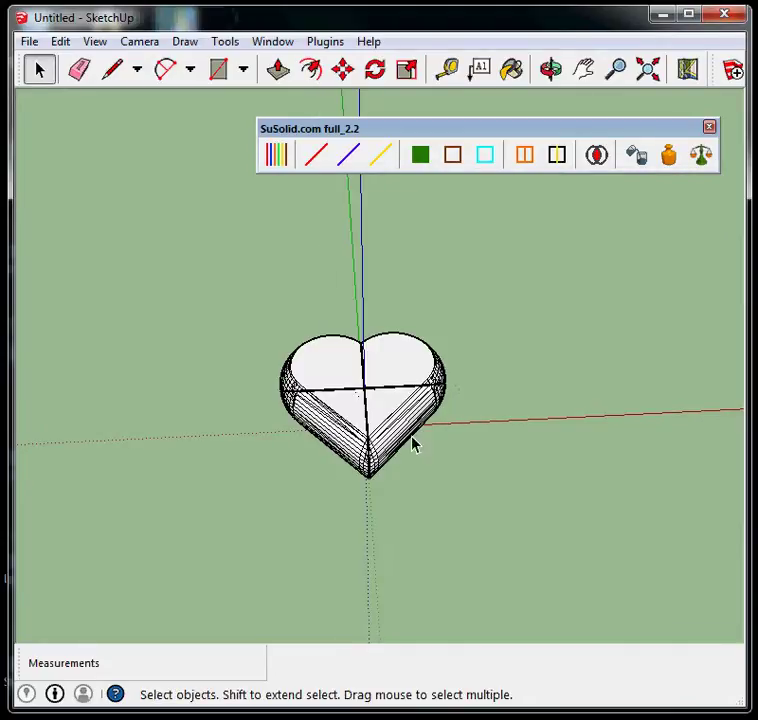
Step: Orbit to the heart, run SuSolid Analyse, and group all ungrouped geometry
scroll(413, 443, up, 2)
scroll(370, 430, up, 1)
middle_click(361, 420)
middle_drag(361, 420, 335, 296)
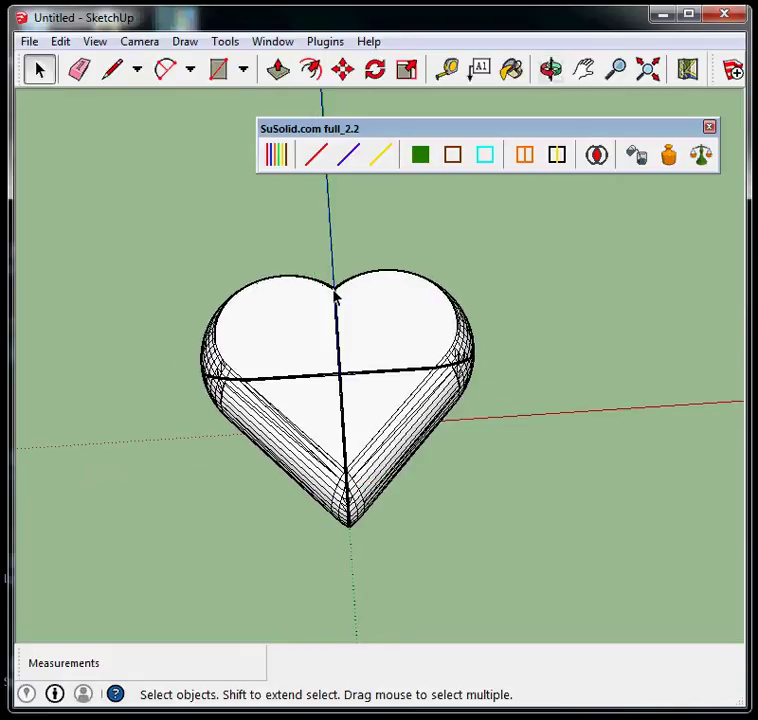
click(277, 158)
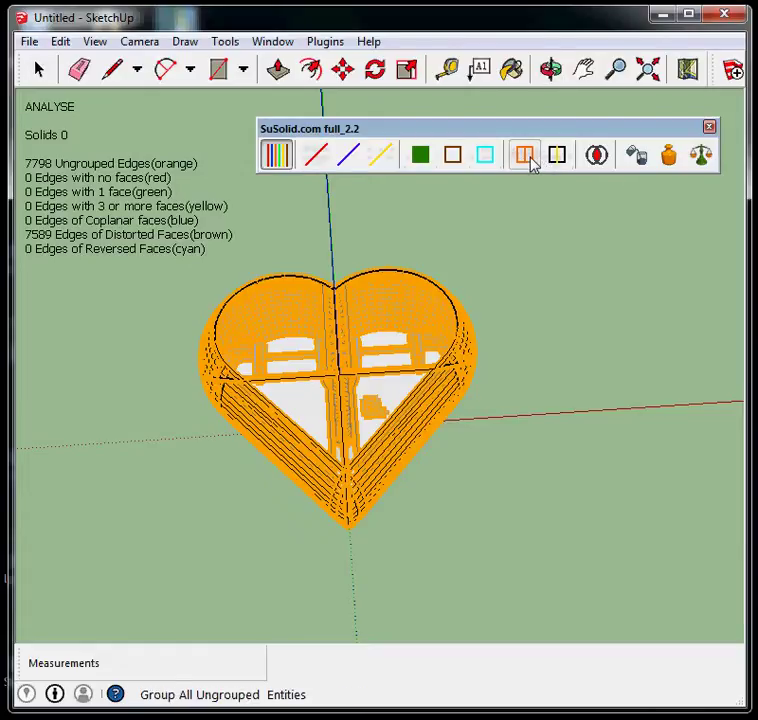
click(526, 156)
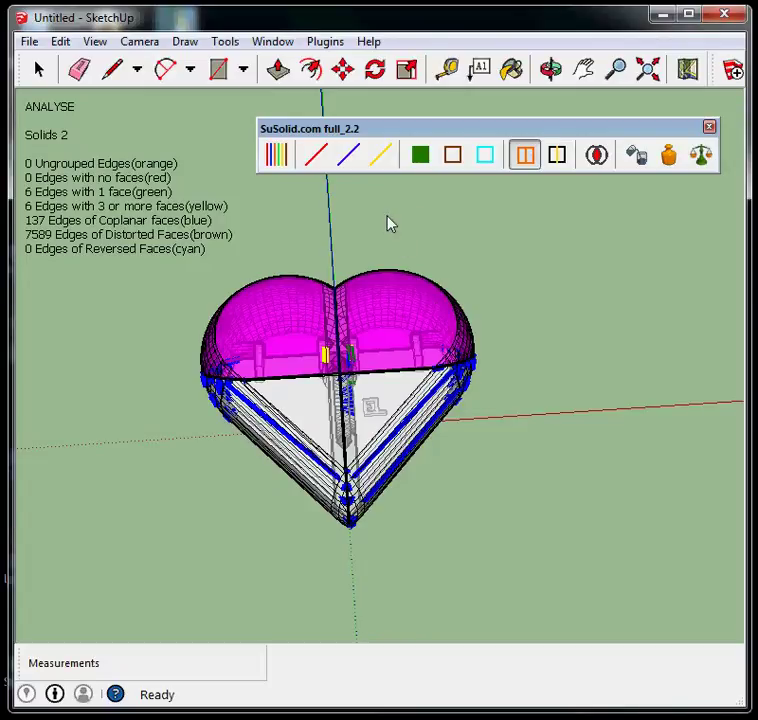
Step: Delete coplanar and stray edges, repair distorted faces, close holes, and remove inside faces and faceless edges
click(352, 159)
click(352, 159)
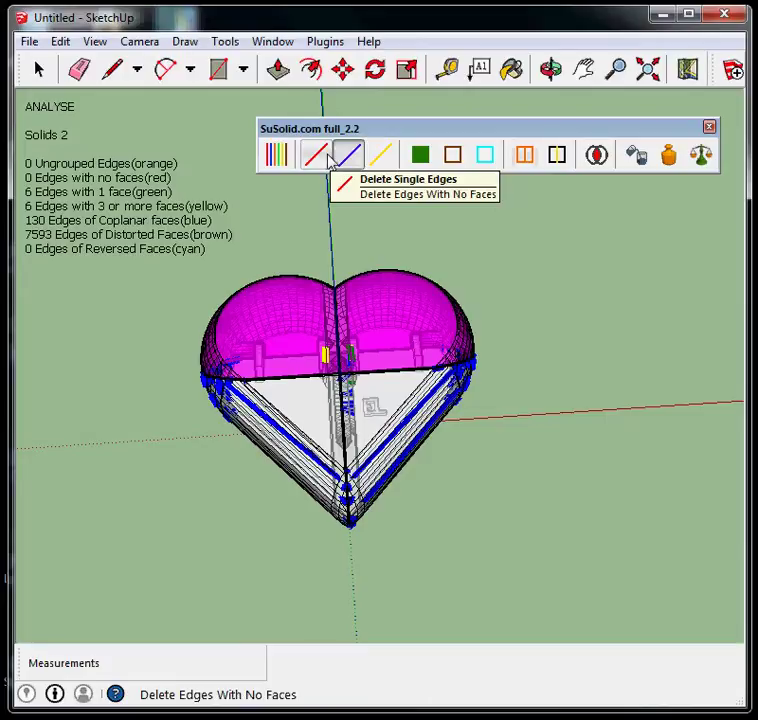
click(316, 156)
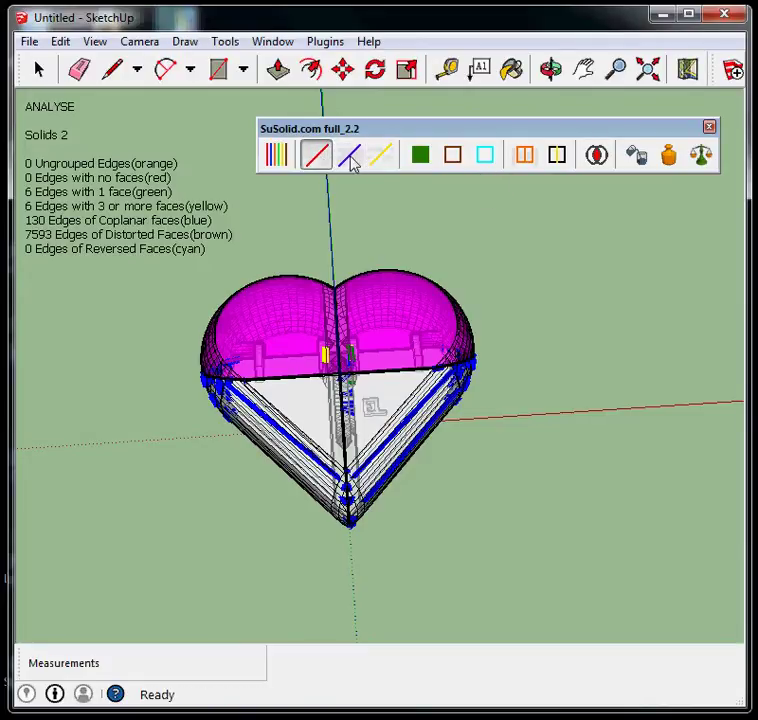
click(358, 163)
click(433, 163)
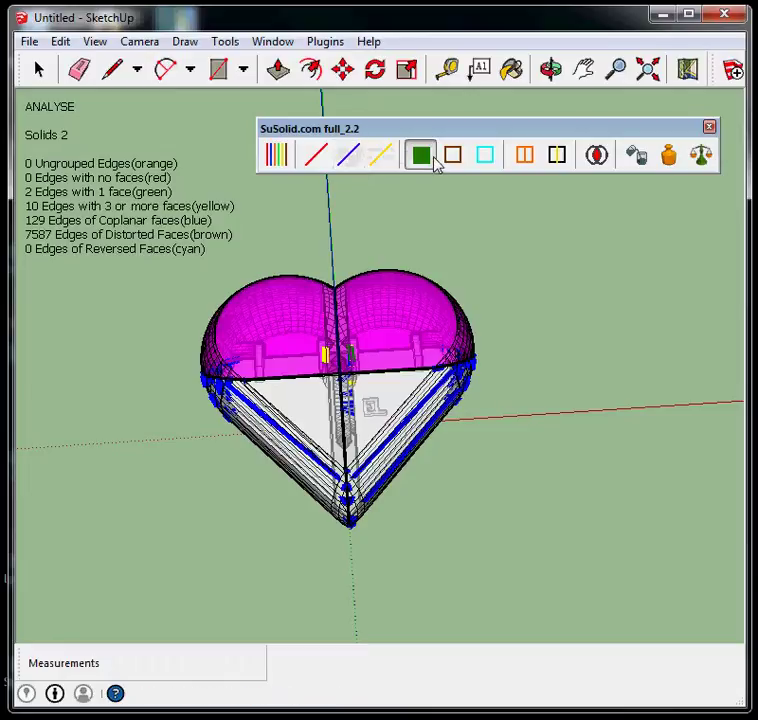
click(348, 155)
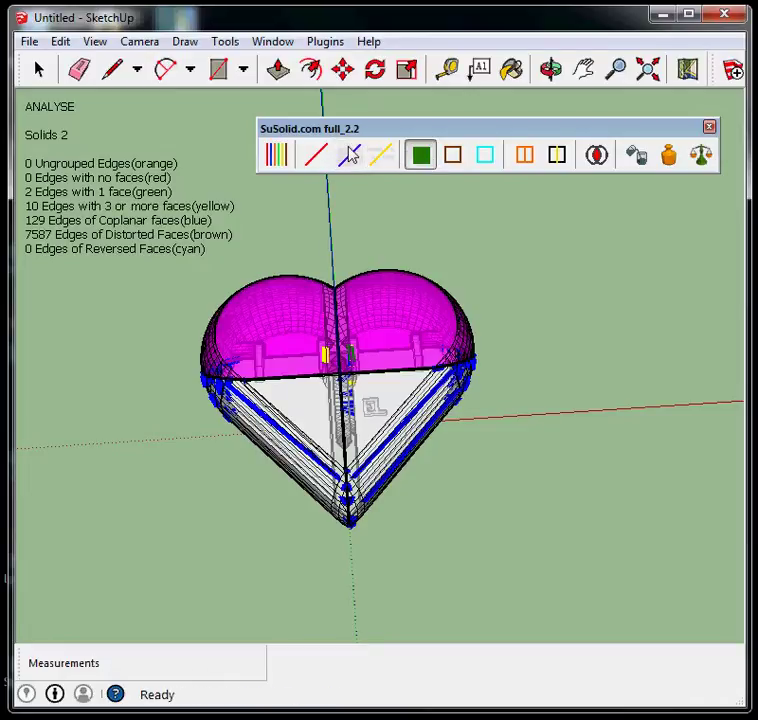
click(388, 153)
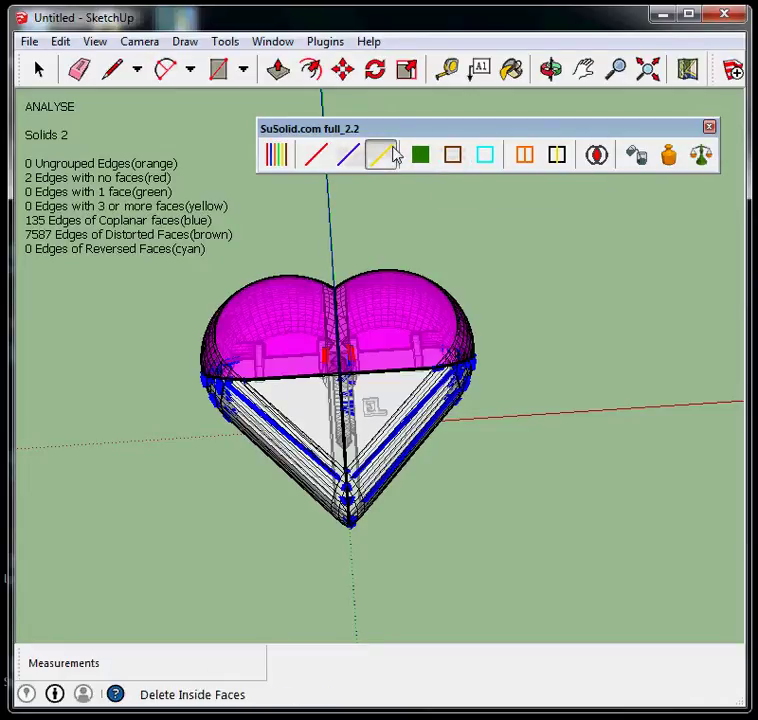
click(317, 167)
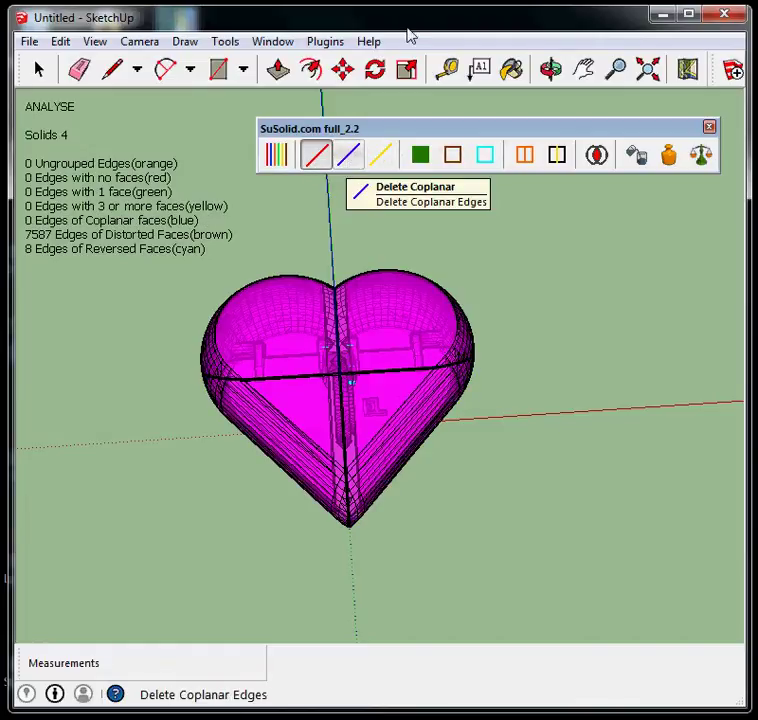
Step: Flip the heart's reversed faces with SuSolid and orbit to check the result
click(491, 157)
mouse_move(347, 431)
middle_down()
mouse_move(370, 432)
mouse_move(375, 424)
middle_up()
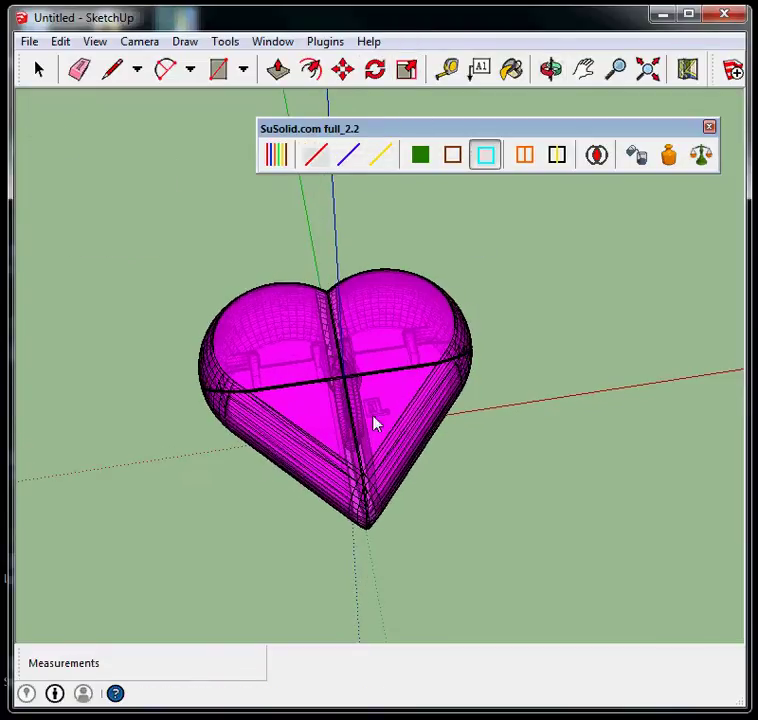
scroll(450, 390, up, 2)
scroll(259, 502, down, 1)
middle_drag(259, 502, 250, 424)
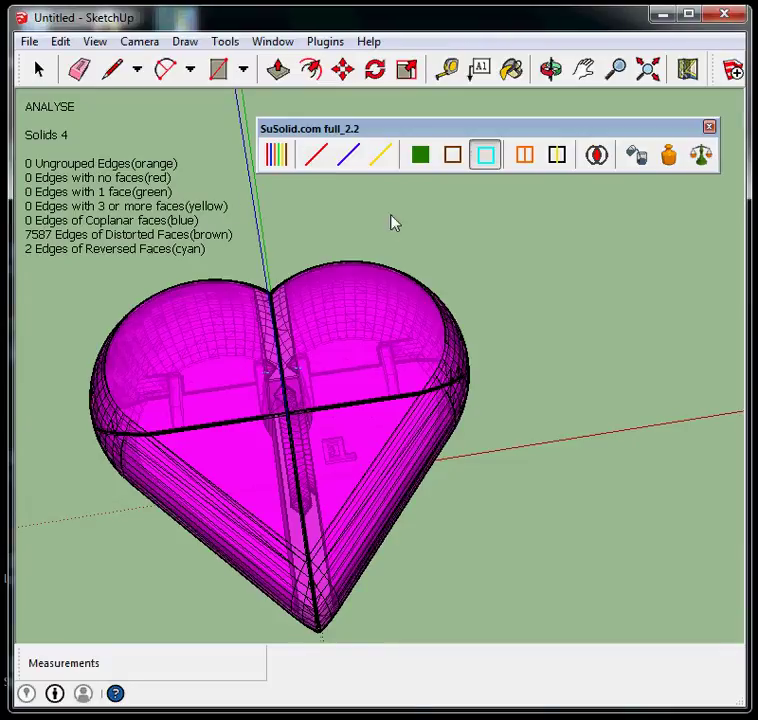
middle_drag(482, 493, 489, 484)
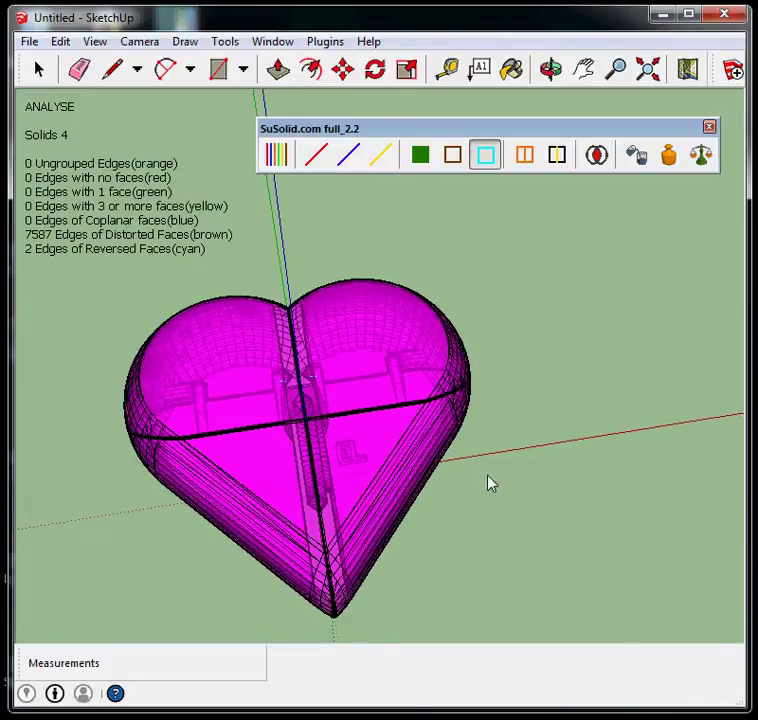
Step: Flip the remaining reversed faces again, leaving 2 reversed-face edges
click(486, 155)
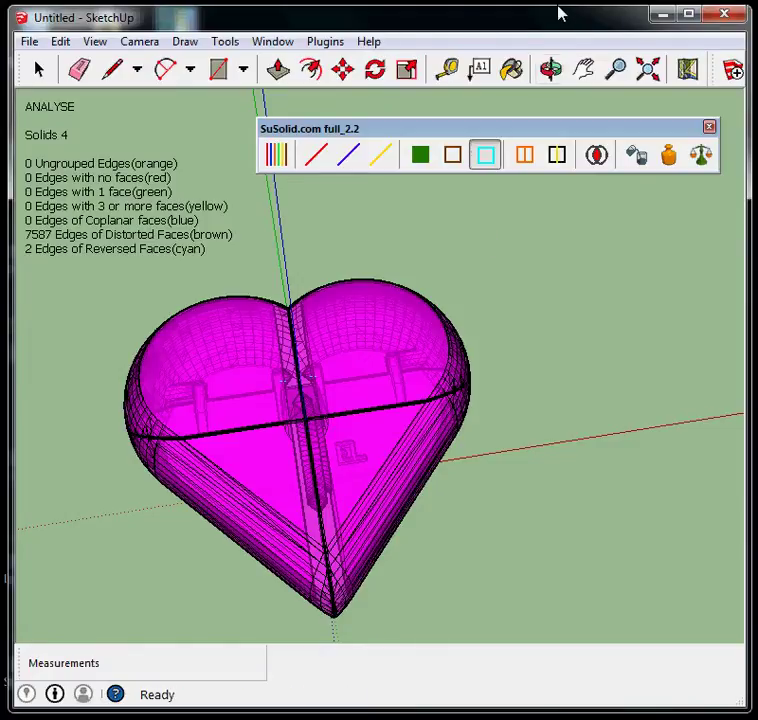
mouse_move(380, 343)
middle_down()
mouse_move(519, 343)
mouse_move(386, 349)
middle_up()
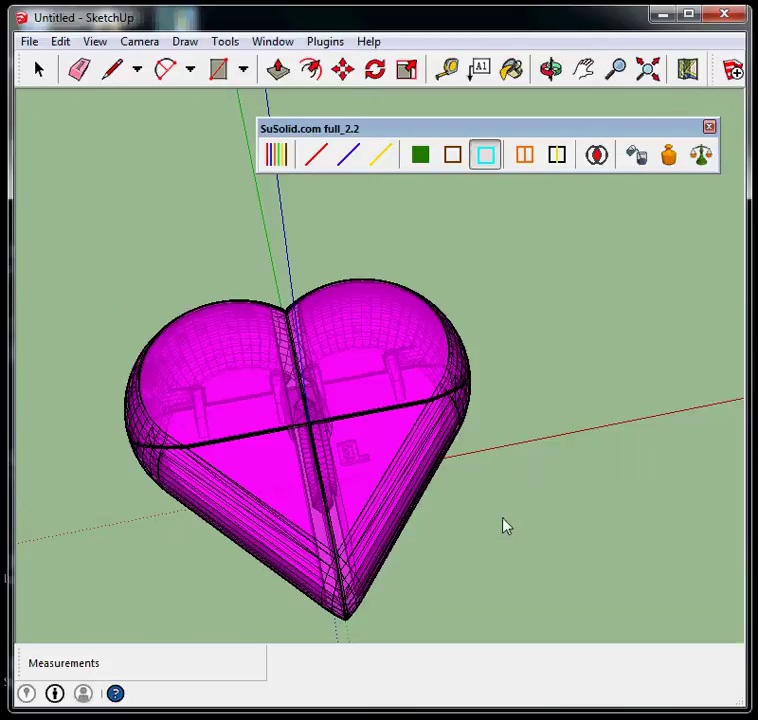
middle_drag(186, 469, 436, 562)
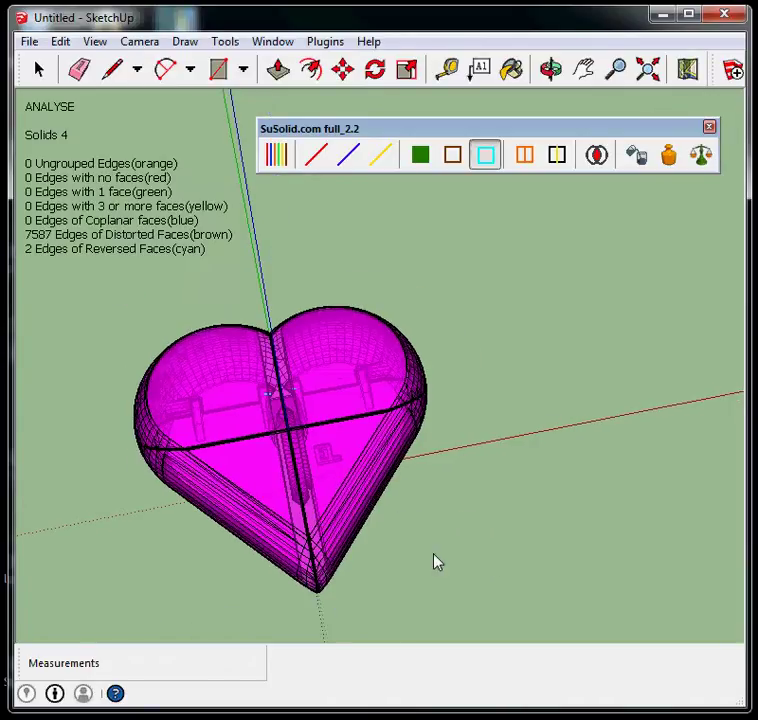
Step: Clear the analysis colouring and delete the meter-scale heart
click(39, 68)
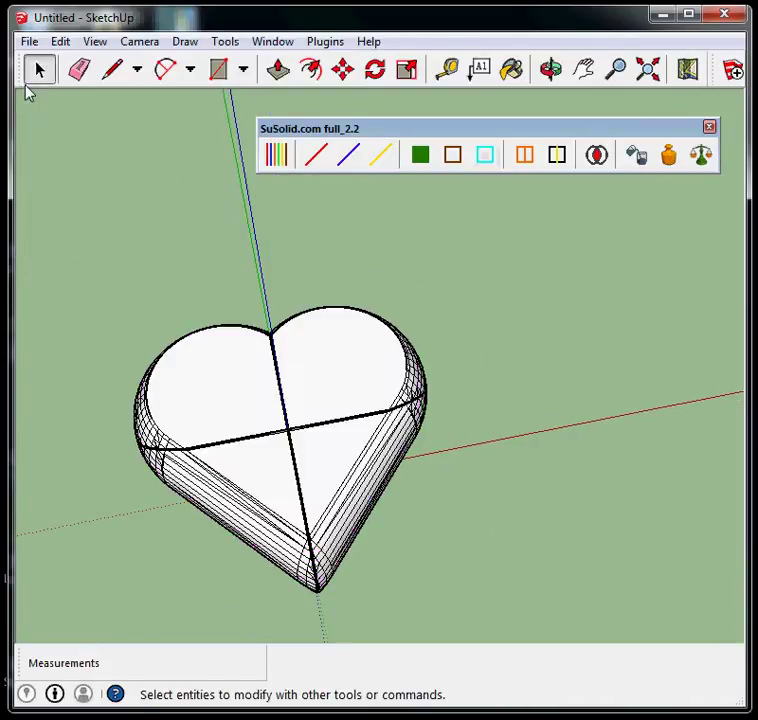
drag(480, 570, 36, 254)
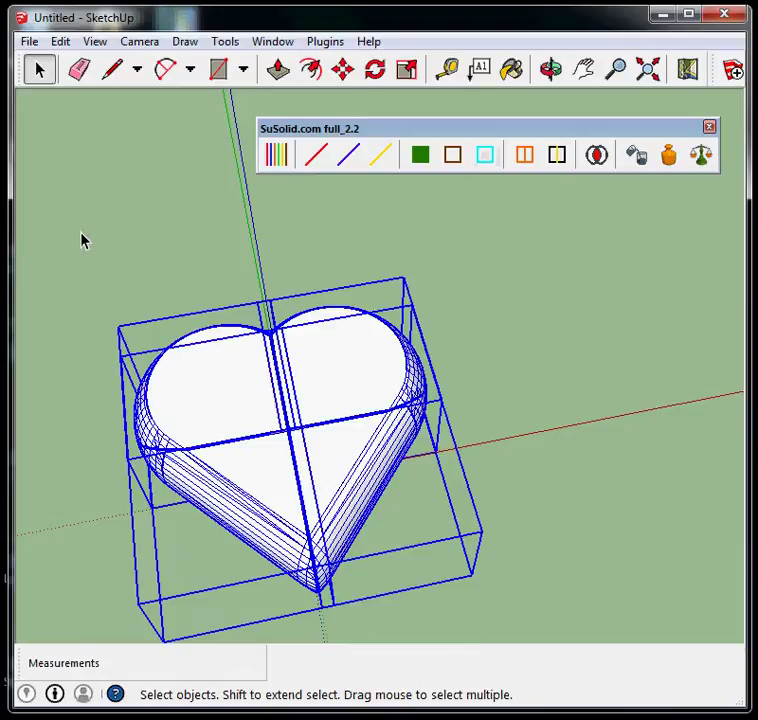
key(Delete)
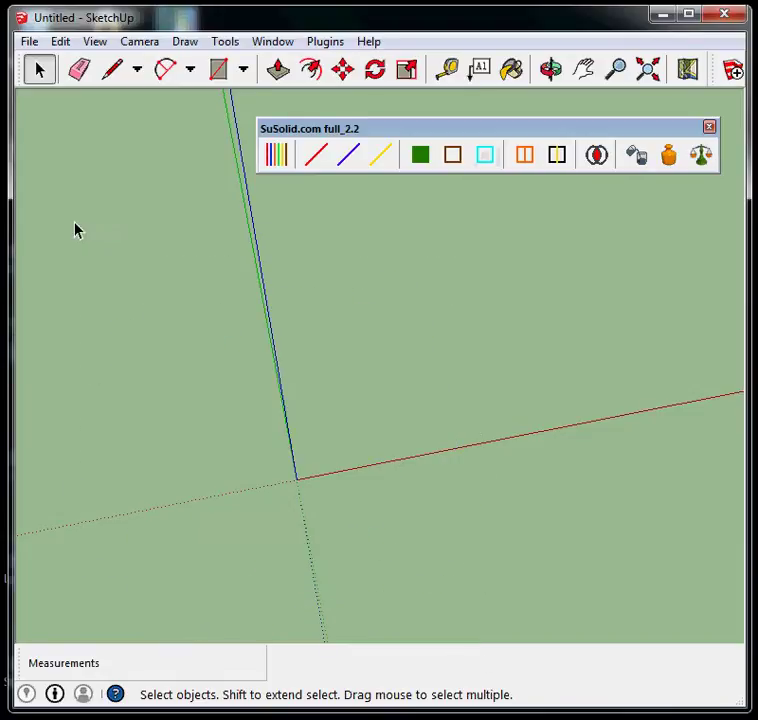
Step: Re-import the SecretHeart STL with the import units set to Feet
click(29, 41)
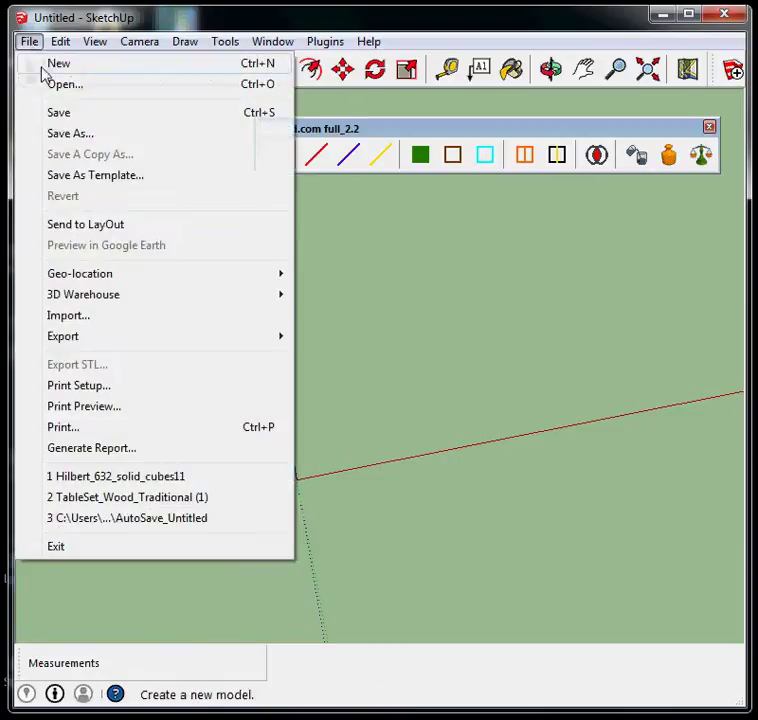
click(164, 318)
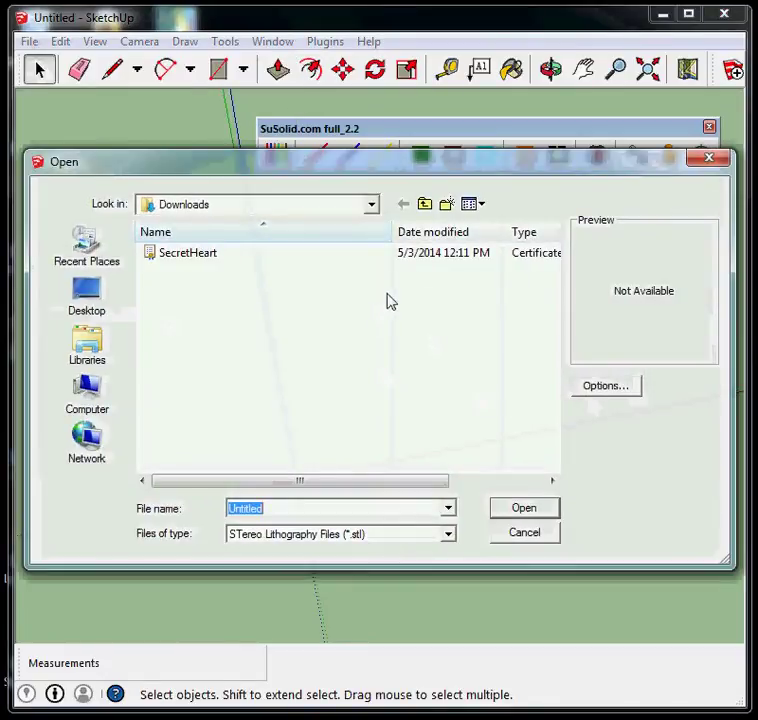
click(367, 254)
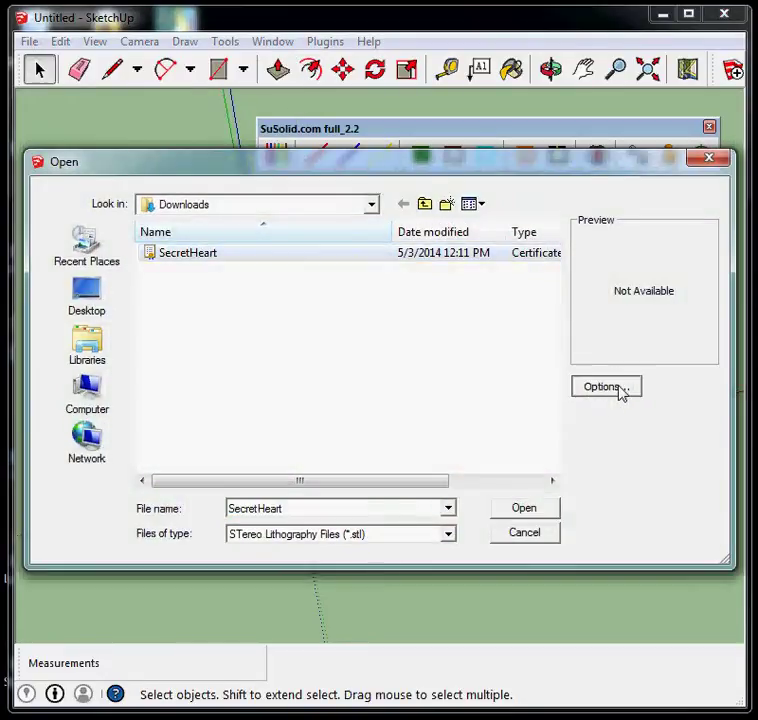
click(604, 387)
click(497, 331)
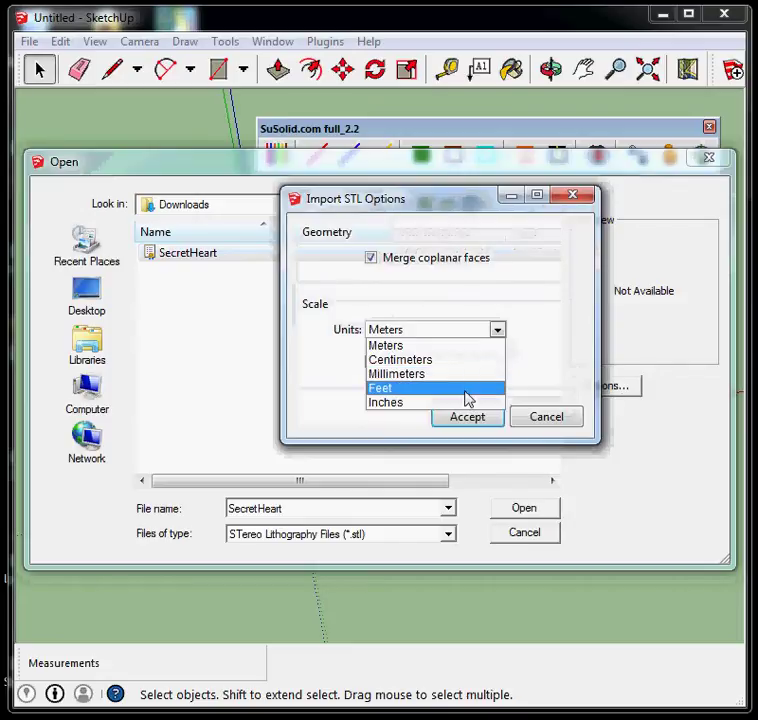
click(466, 394)
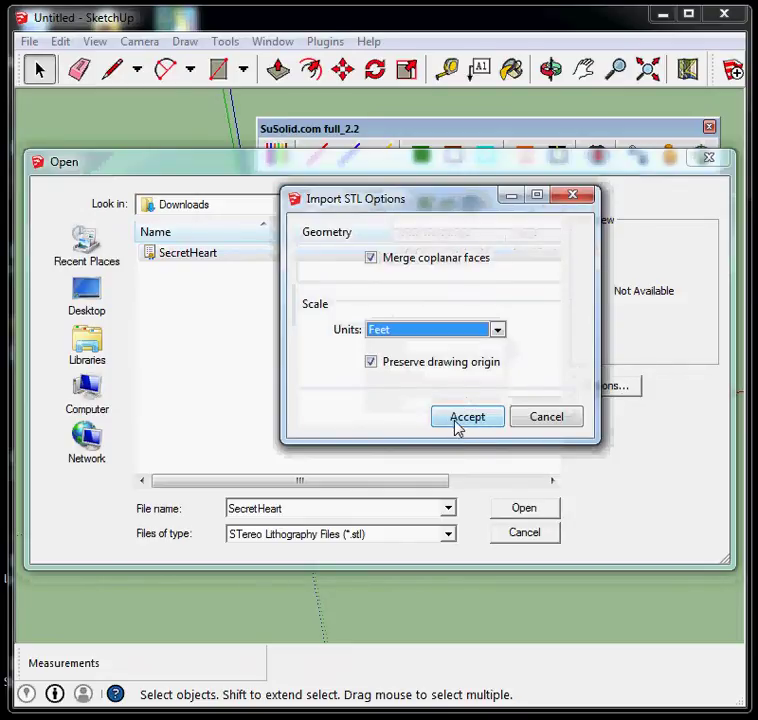
click(457, 424)
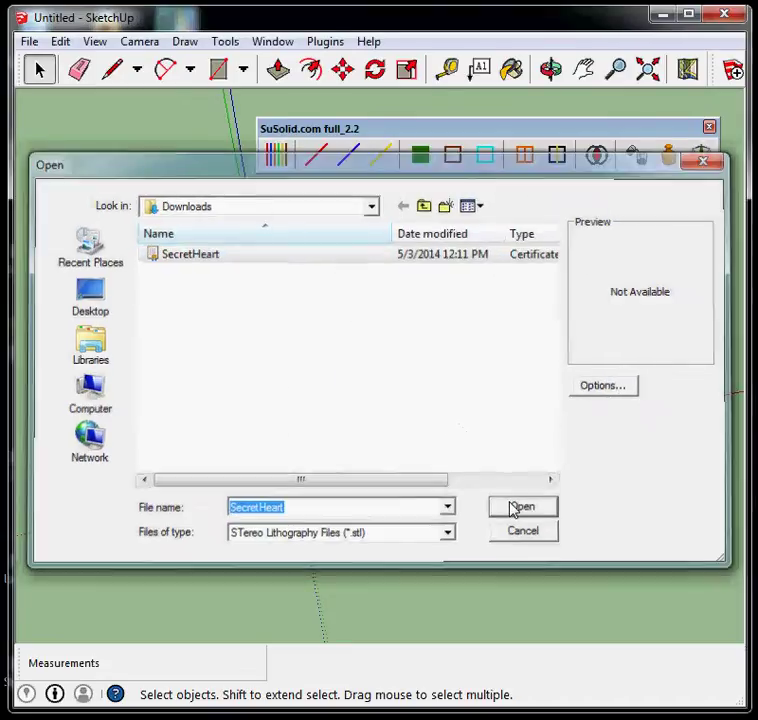
click(519, 507)
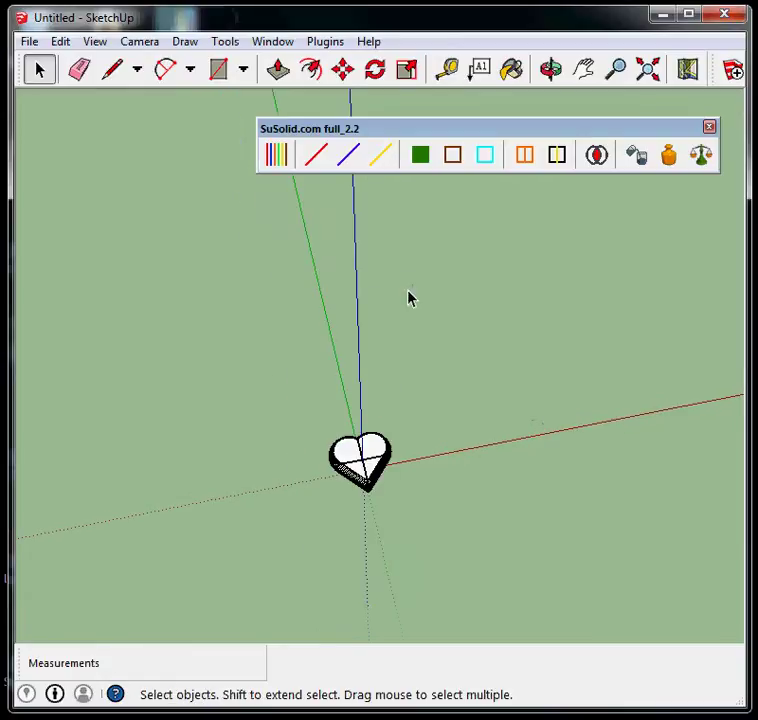
Step: Run SuSolid Analyse and Group All Ungrouped on the feet-scale heart, giving 4 solids
scroll(355, 485, up, 1)
scroll(362, 511, up, 4)
scroll(372, 482, down, 1)
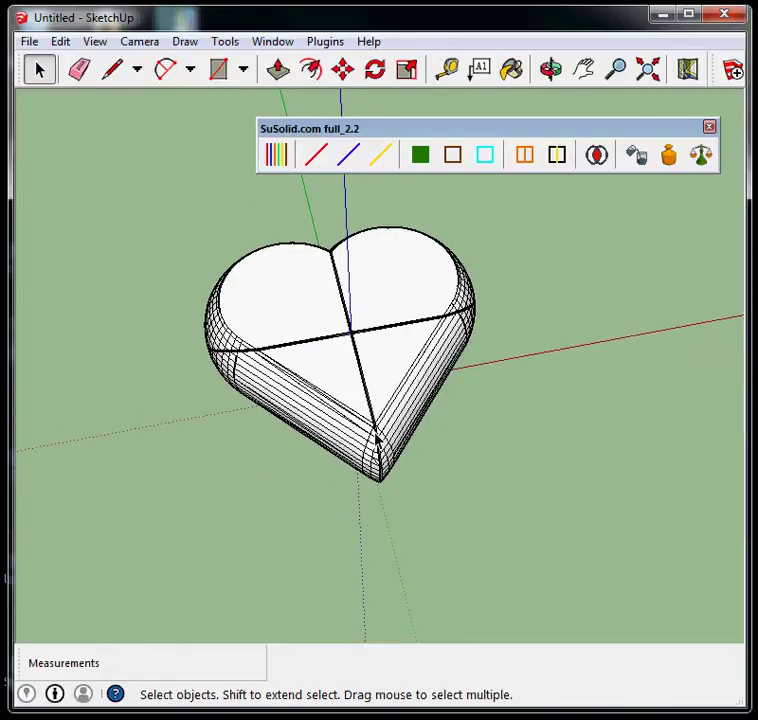
click(276, 155)
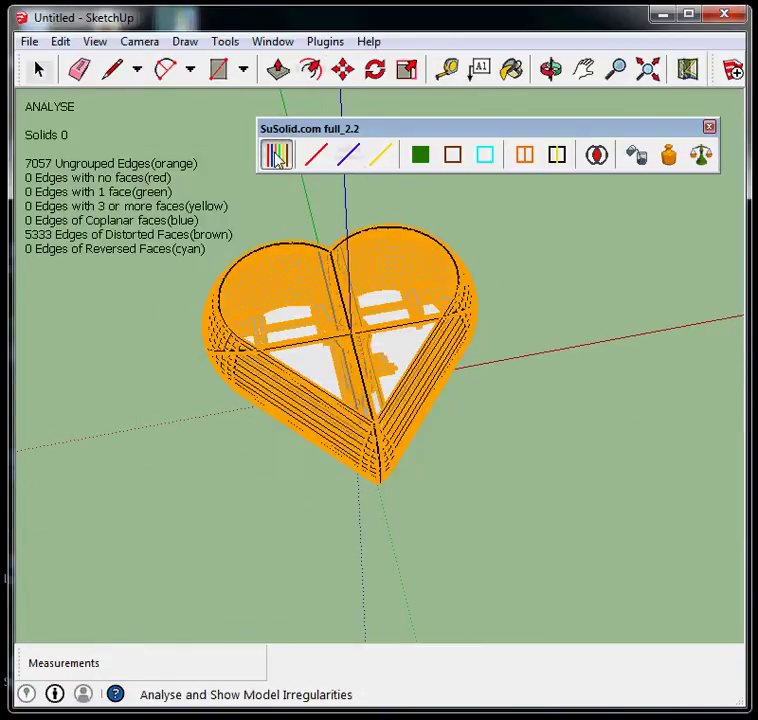
click(525, 155)
scroll(372, 298, up, 1)
scroll(283, 262, up, 1)
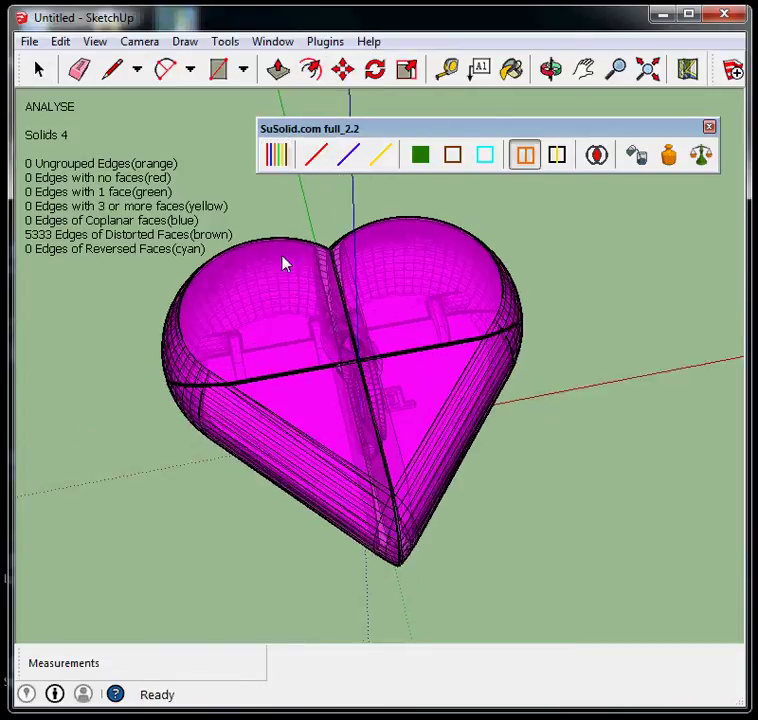
scroll(272, 284, up, 1)
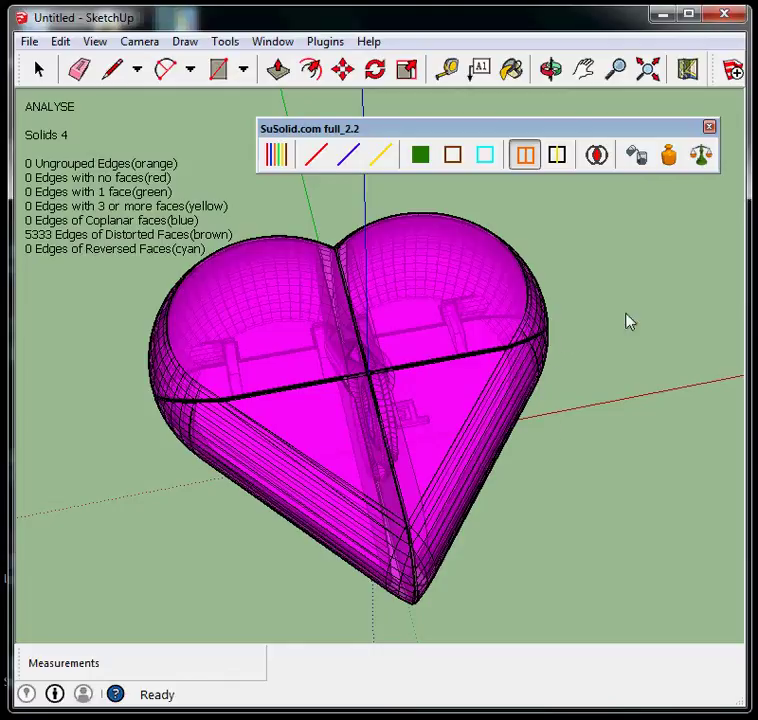
Step: Return to the Select tool, orbit the plain white heart from several sides, and window-select it
click(42, 70)
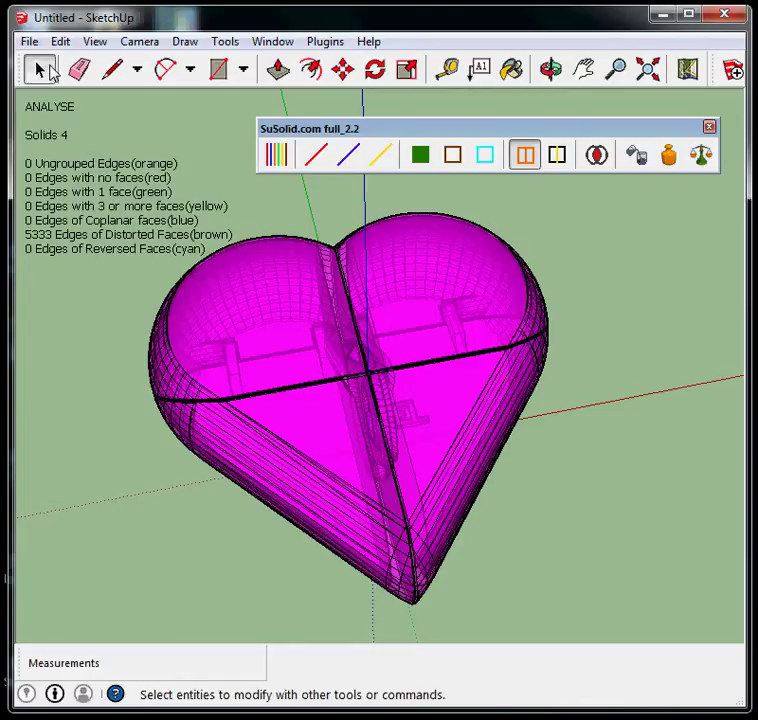
mouse_move(238, 374)
middle_down()
mouse_move(612, 354)
mouse_move(394, 443)
mouse_move(513, 401)
middle_up()
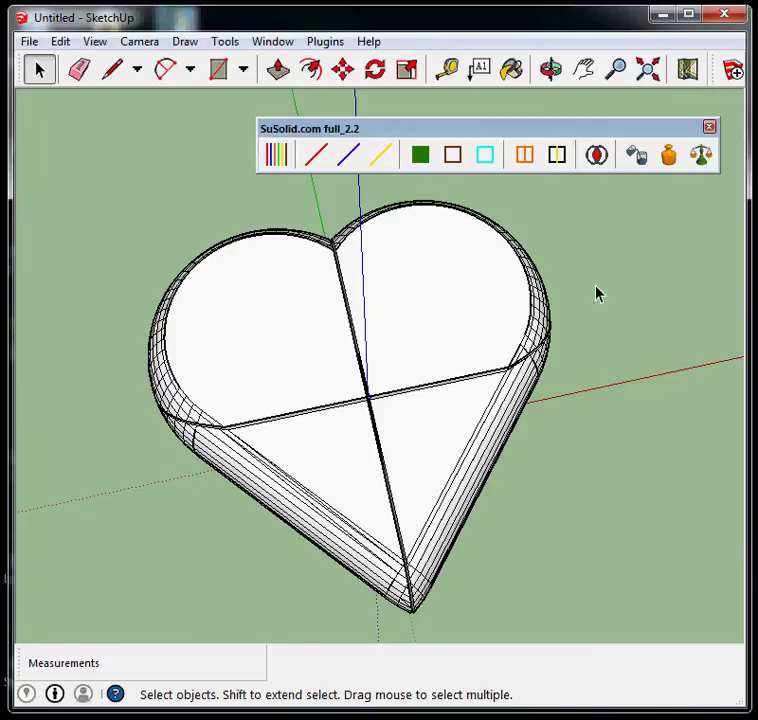
mouse_move(596, 286)
middle_down()
mouse_move(291, 345)
mouse_move(206, 452)
middle_up()
scroll(316, 424, up, 3)
scroll(316, 424, down, 5)
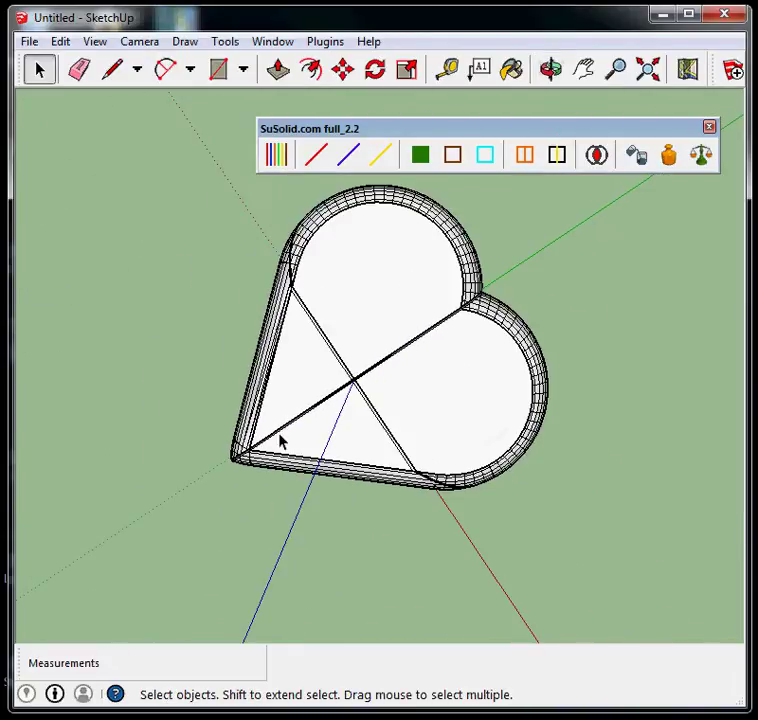
mouse_move(279, 440)
middle_down()
mouse_move(567, 196)
mouse_move(349, 406)
mouse_move(626, 387)
middle_up()
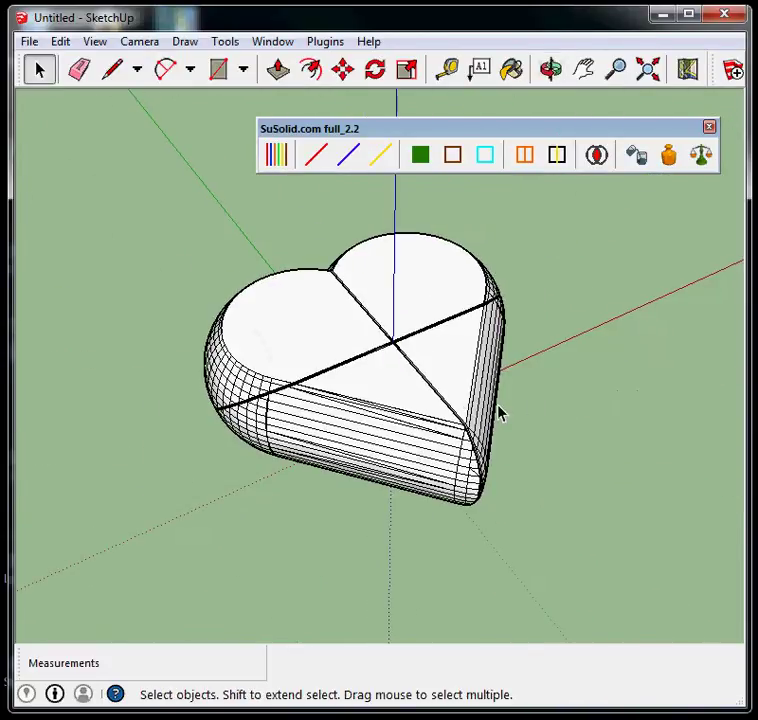
mouse_move(449, 401)
middle_down()
mouse_move(360, 421)
mouse_move(597, 394)
middle_up()
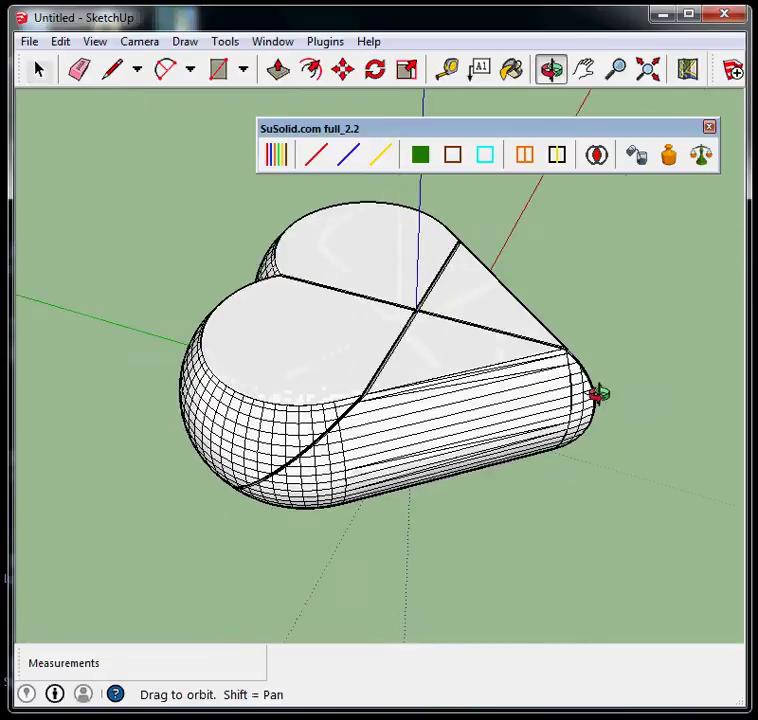
mouse_move(360, 384)
middle_down()
mouse_move(323, 456)
mouse_move(260, 390)
mouse_move(212, 323)
middle_up()
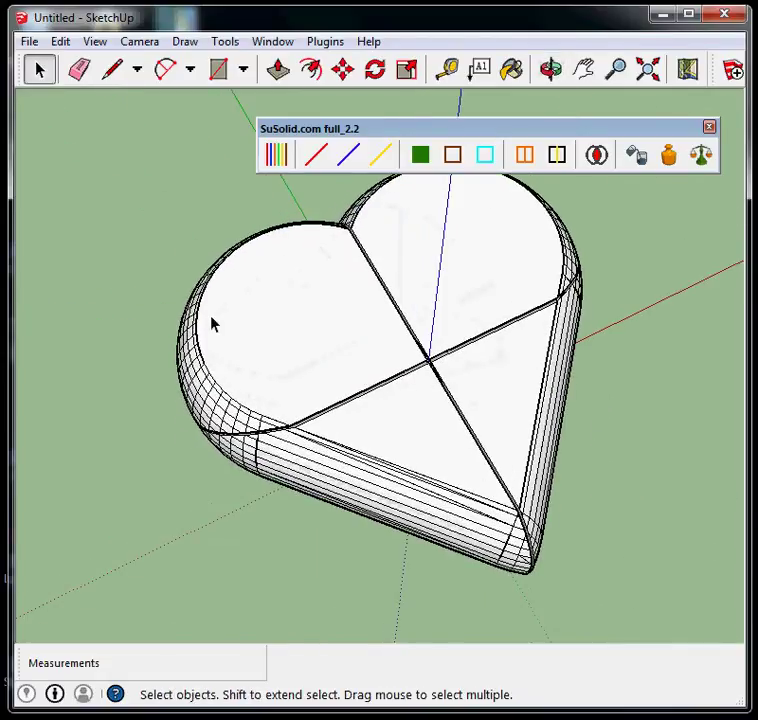
scroll(425, 443, down, 2)
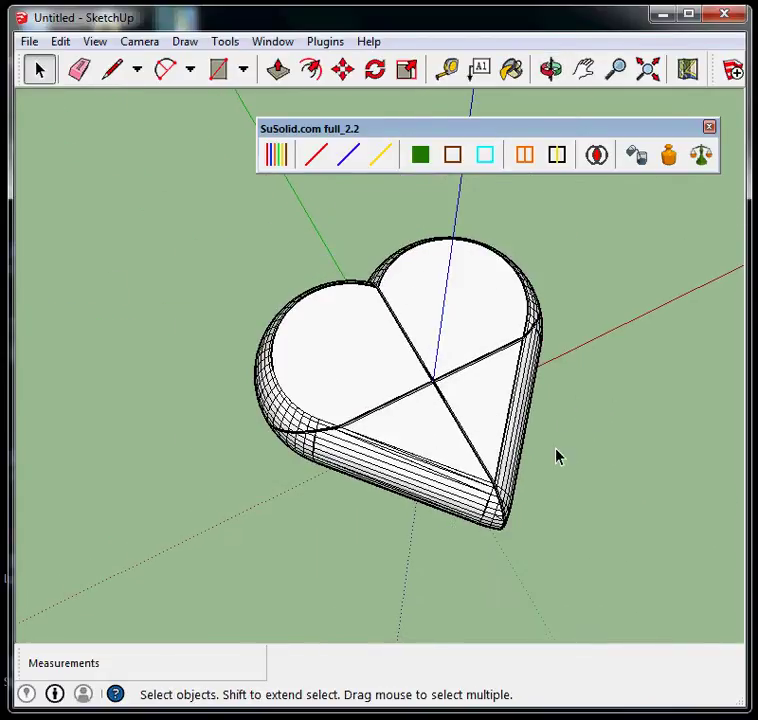
mouse_move(638, 513)
mouse_down()
mouse_move(128, 296)
mouse_move(233, 207)
mouse_up()
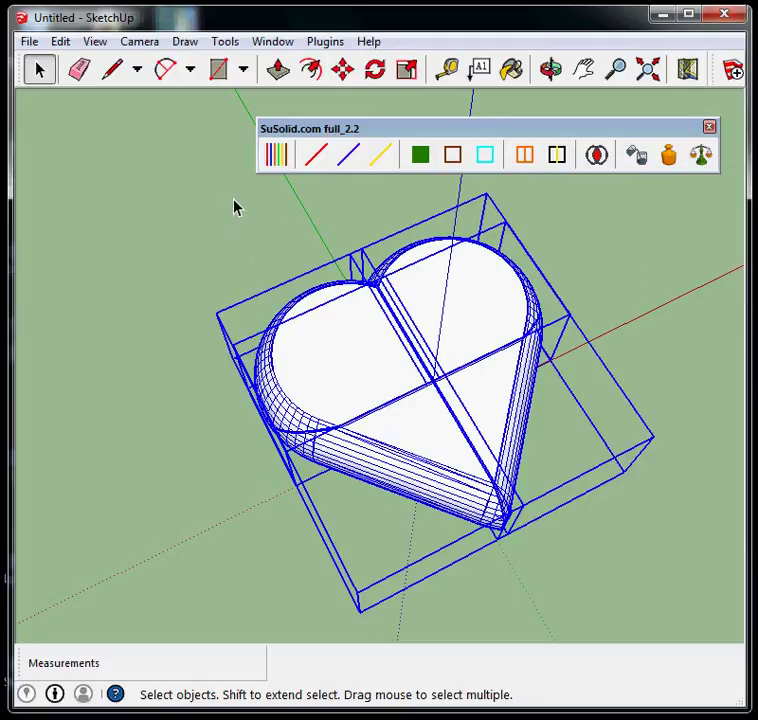
Step: Delete the feet-scale heart and re-import SecretHeart with the STL units set to Inches
key(Delete)
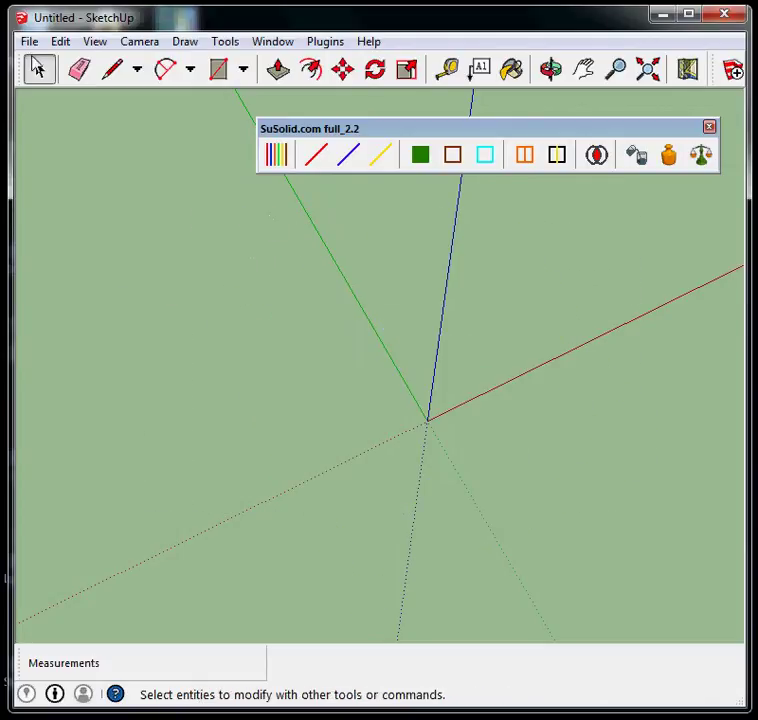
click(30, 42)
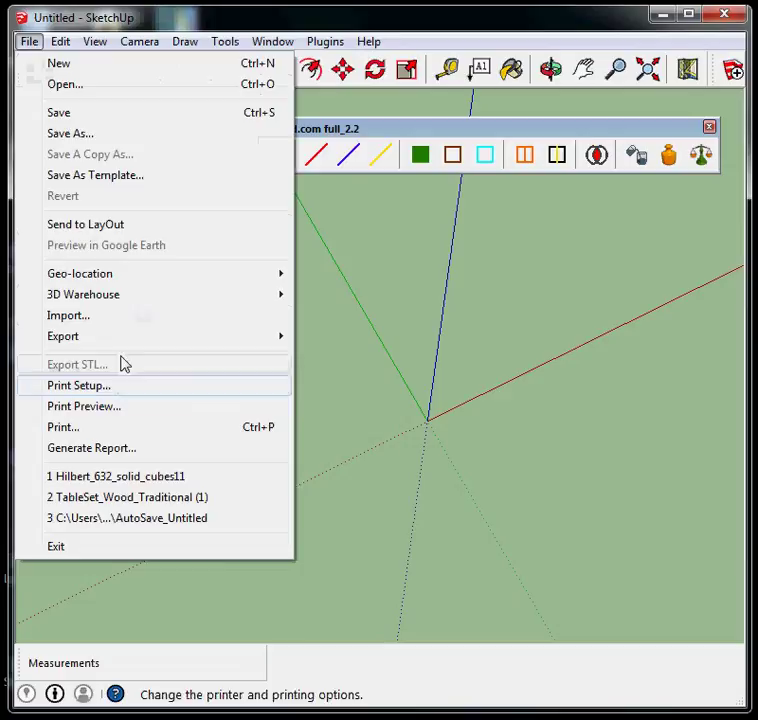
click(124, 318)
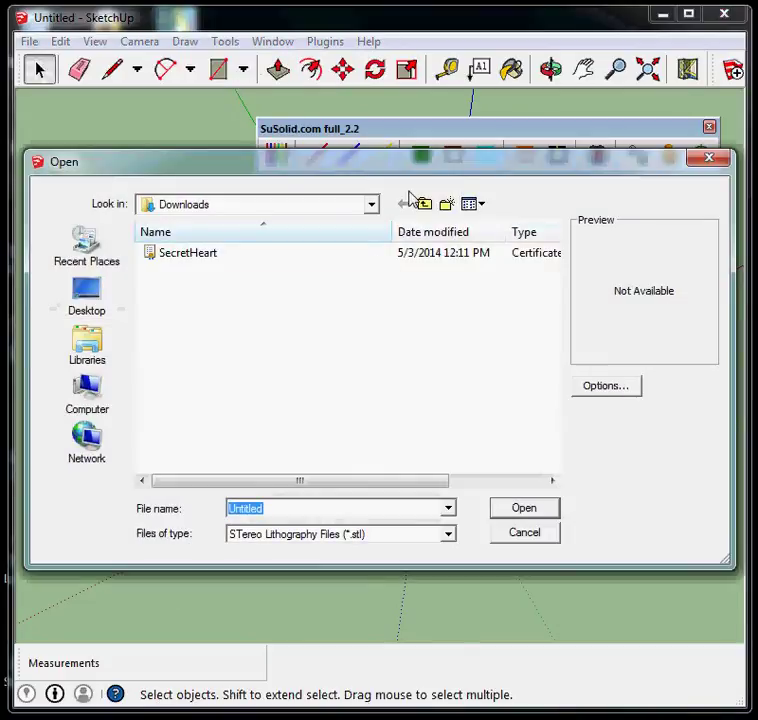
click(400, 256)
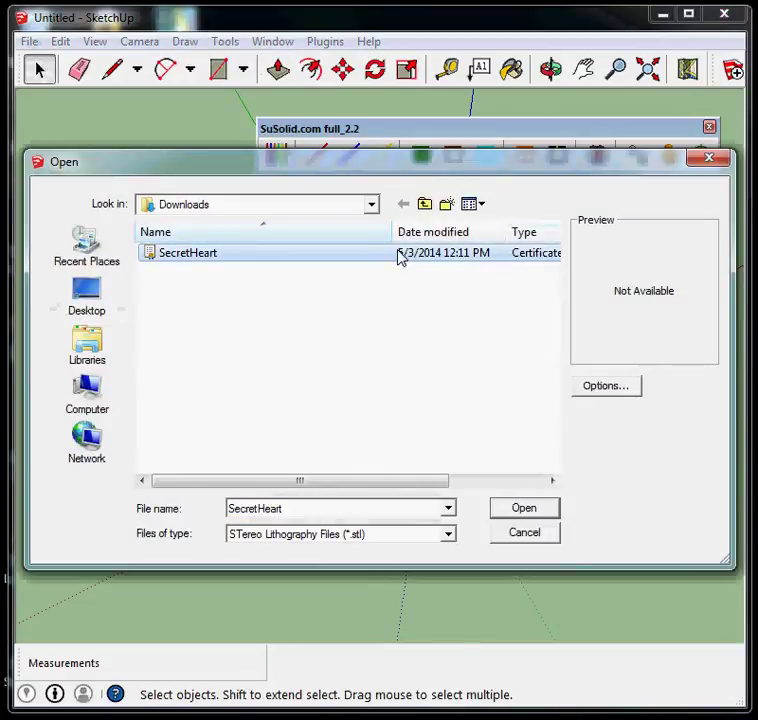
click(630, 391)
click(500, 332)
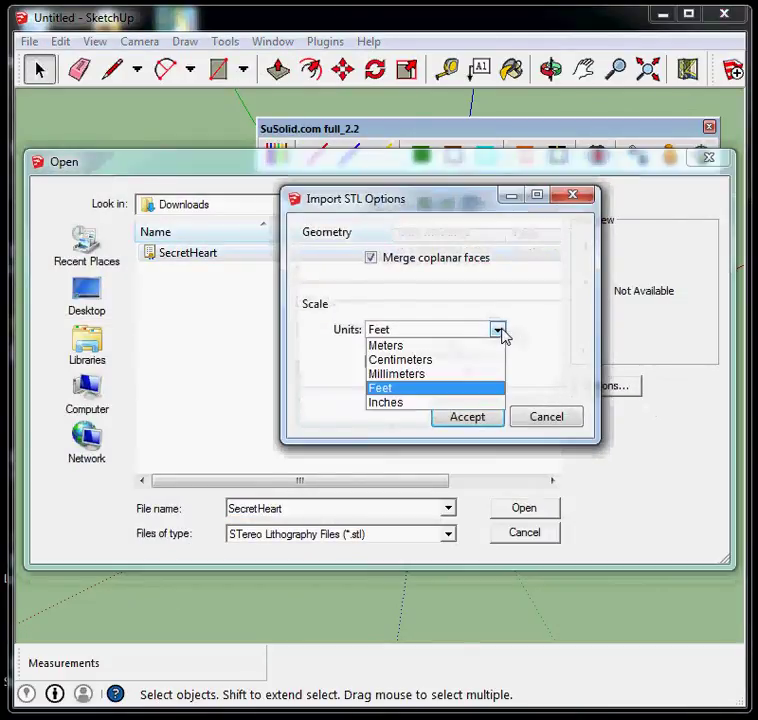
click(439, 404)
click(462, 418)
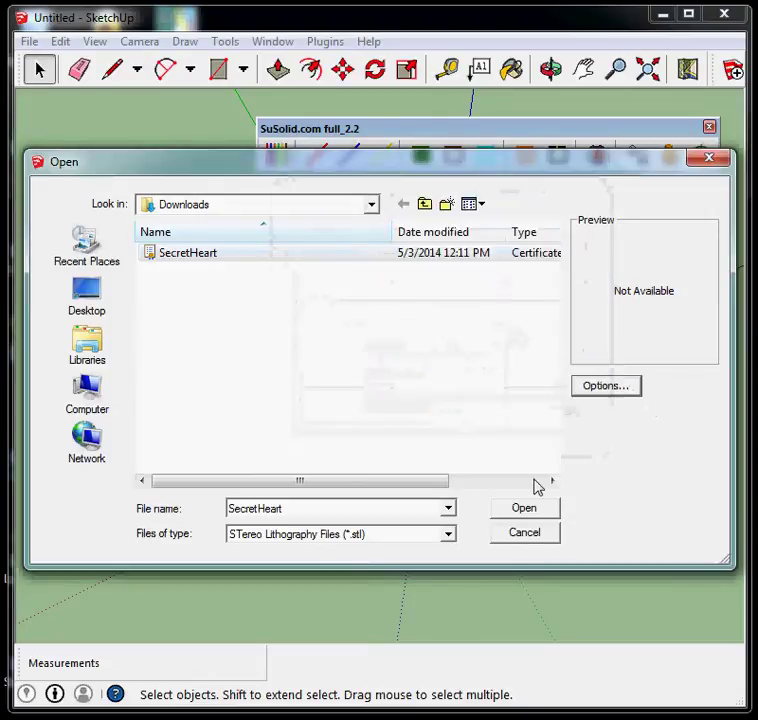
click(539, 515)
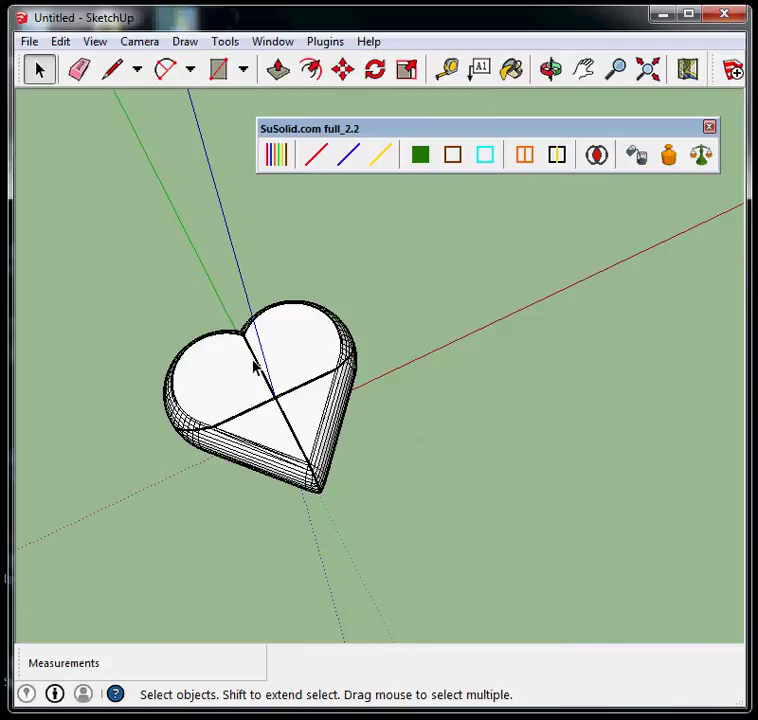
Step: Run SuSolid Analyse on the inch-scale heart and group its loose edges
scroll(156, 415, up, 3)
middle_drag(156, 415, 307, 347)
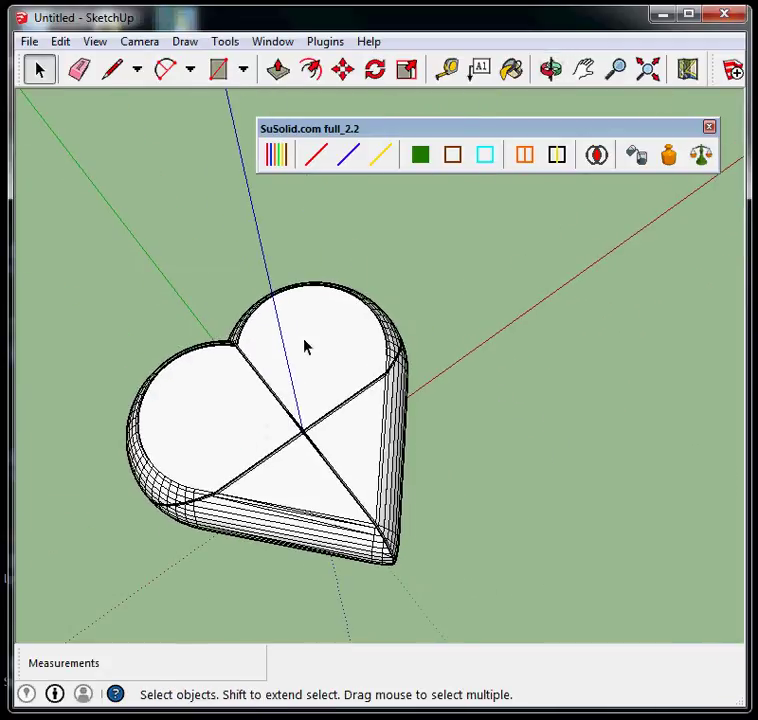
click(280, 155)
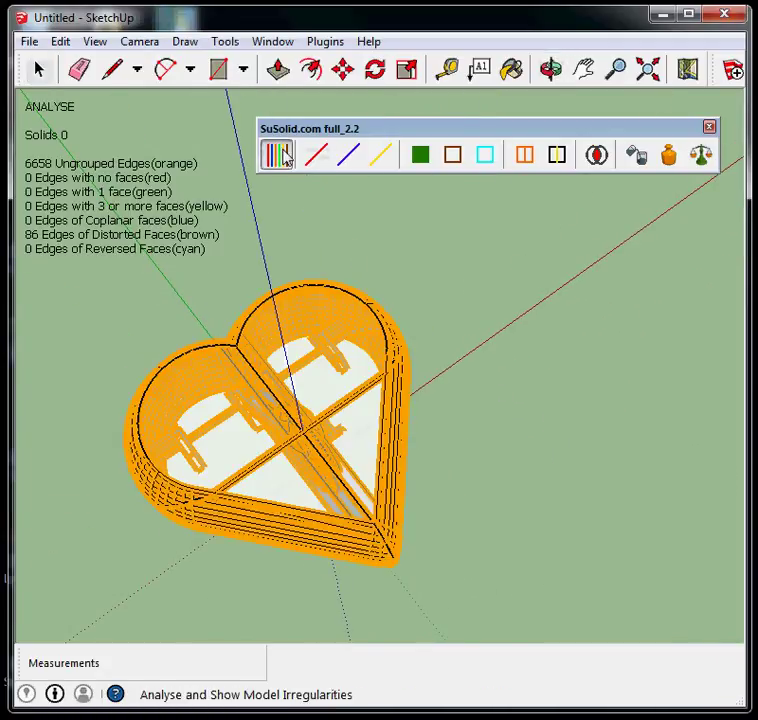
click(527, 157)
Step: Delete faceless and coplanar edges, close holes, and remove inside faces until 3 solids remain
mouse_move(440, 240)
middle_down()
mouse_move(345, 318)
mouse_move(338, 385)
middle_up()
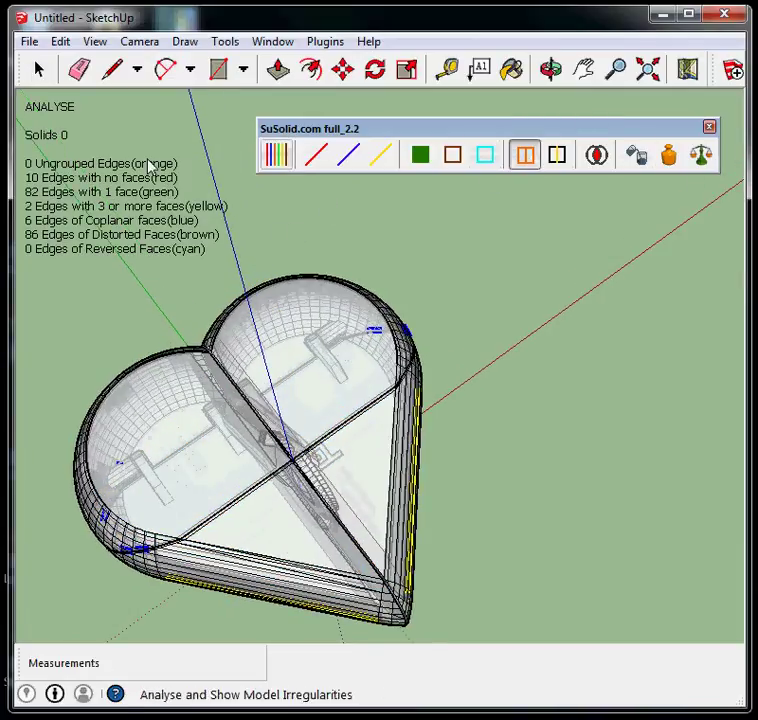
click(320, 150)
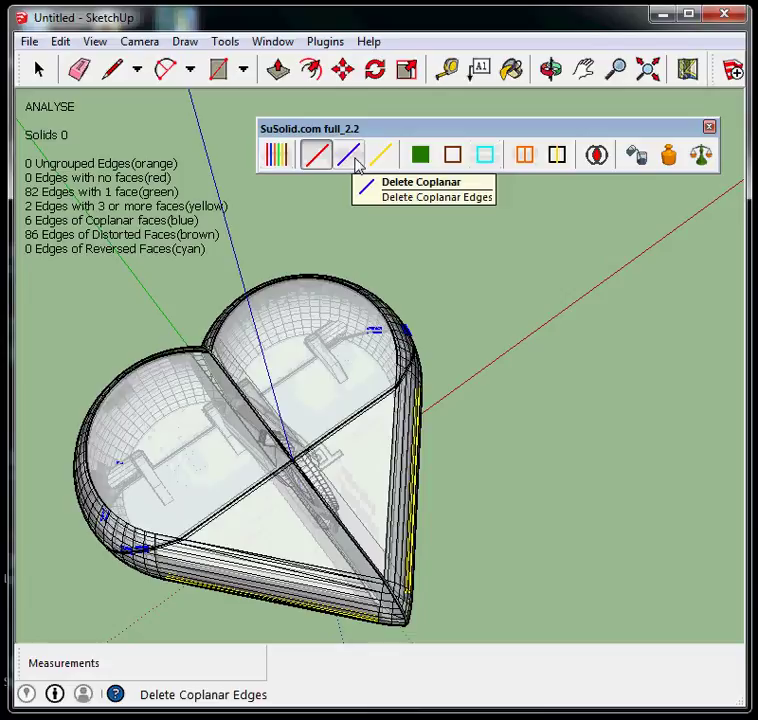
click(421, 160)
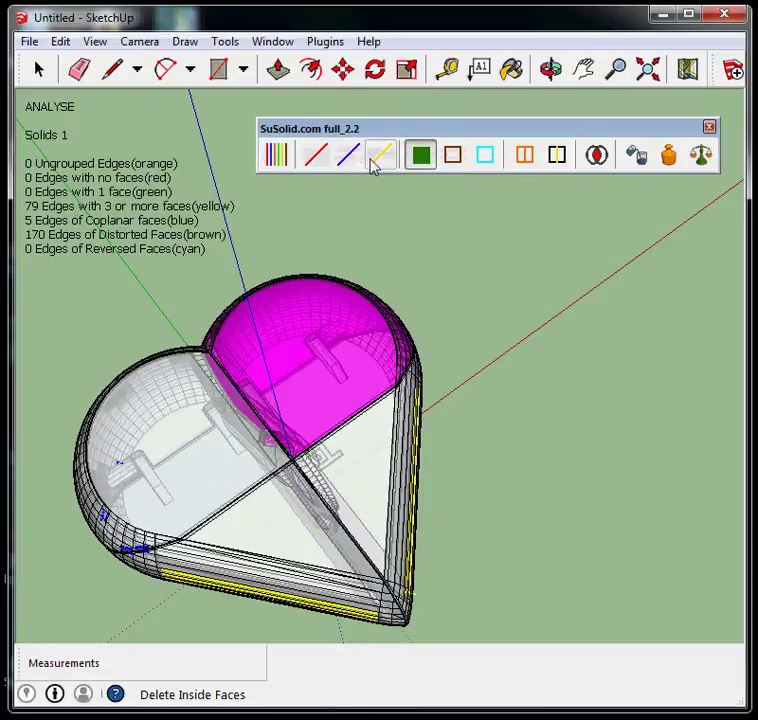
click(347, 163)
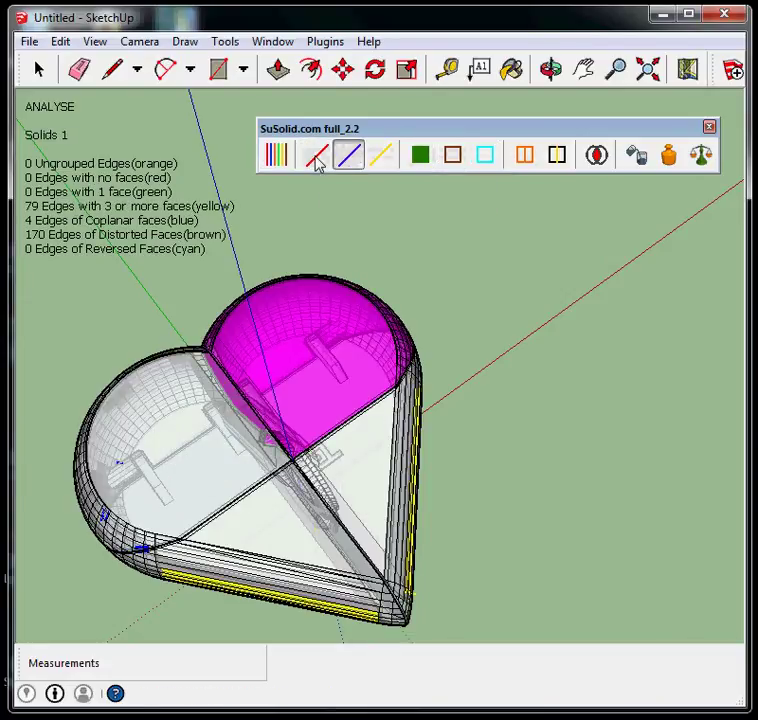
click(317, 160)
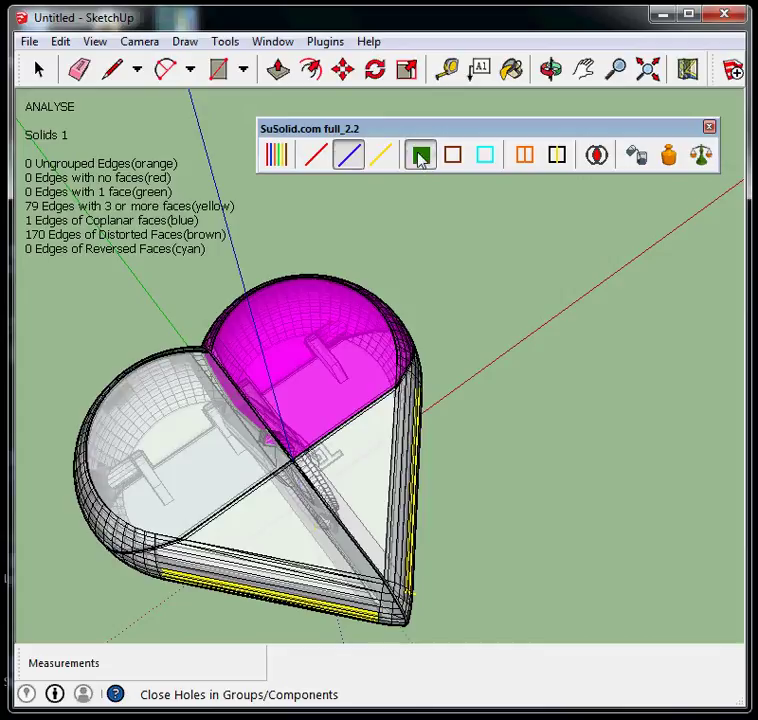
click(380, 157)
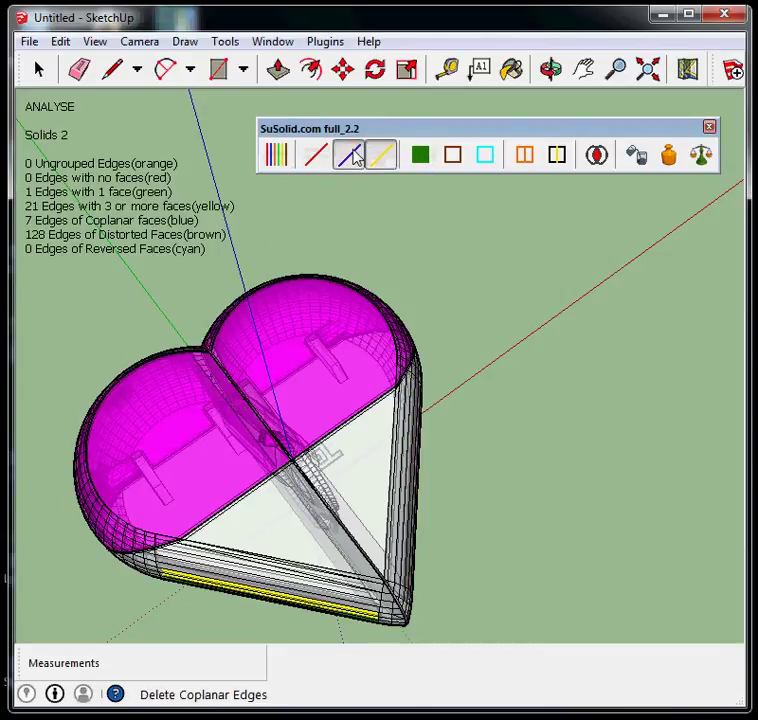
click(348, 157)
click(316, 155)
click(420, 155)
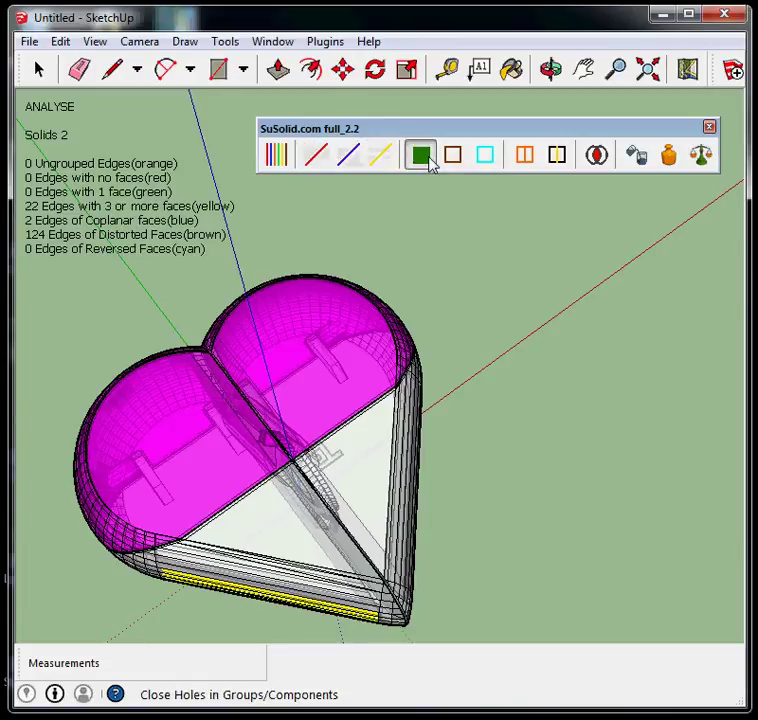
click(387, 148)
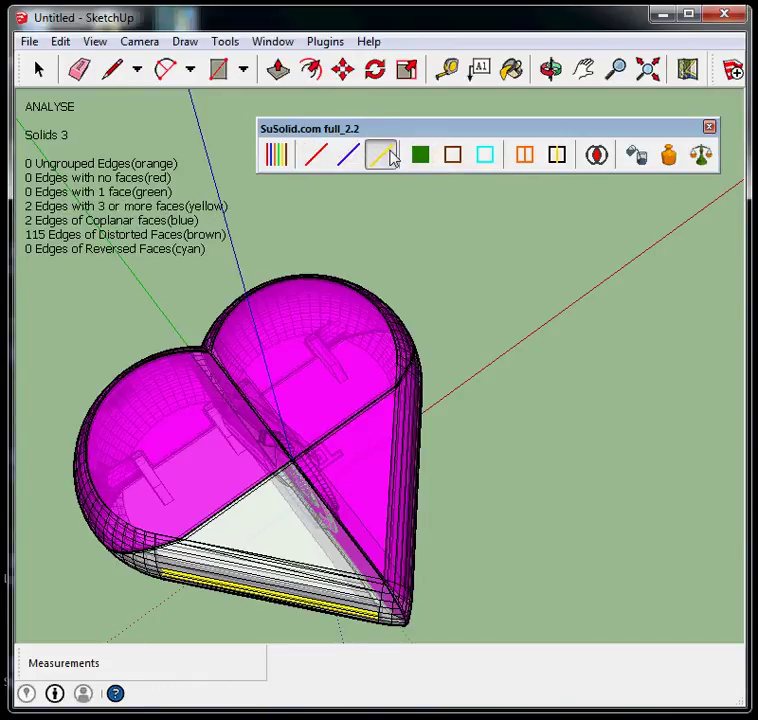
Step: Orbit and zoom out to inspect the heart, then clear the analysis colouring
mouse_move(345, 230)
middle_down()
mouse_move(243, 583)
mouse_move(222, 563)
mouse_move(448, 181)
mouse_move(359, 316)
middle_up()
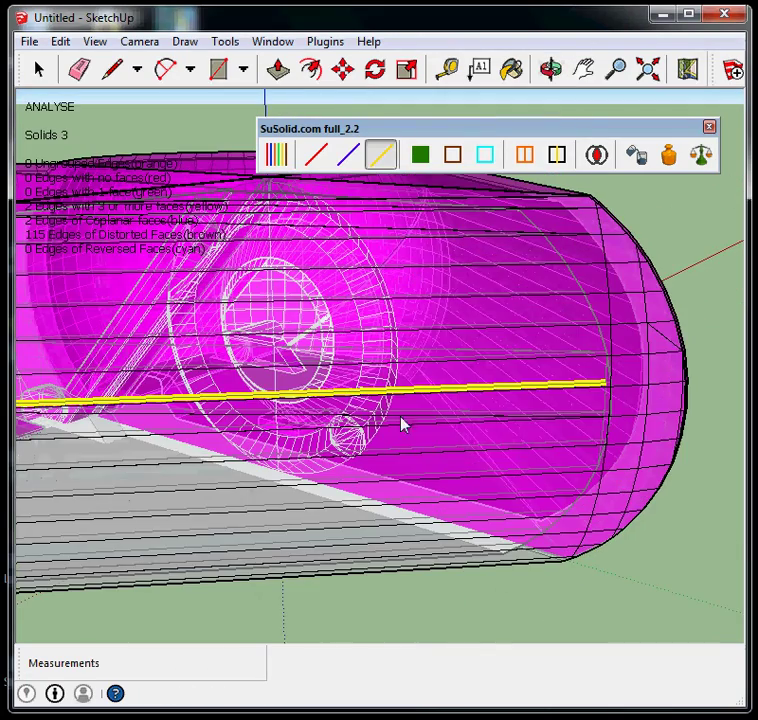
mouse_move(403, 423)
middle_down()
mouse_move(408, 409)
mouse_move(211, 453)
mouse_move(224, 437)
middle_up()
scroll(224, 437, down, 1)
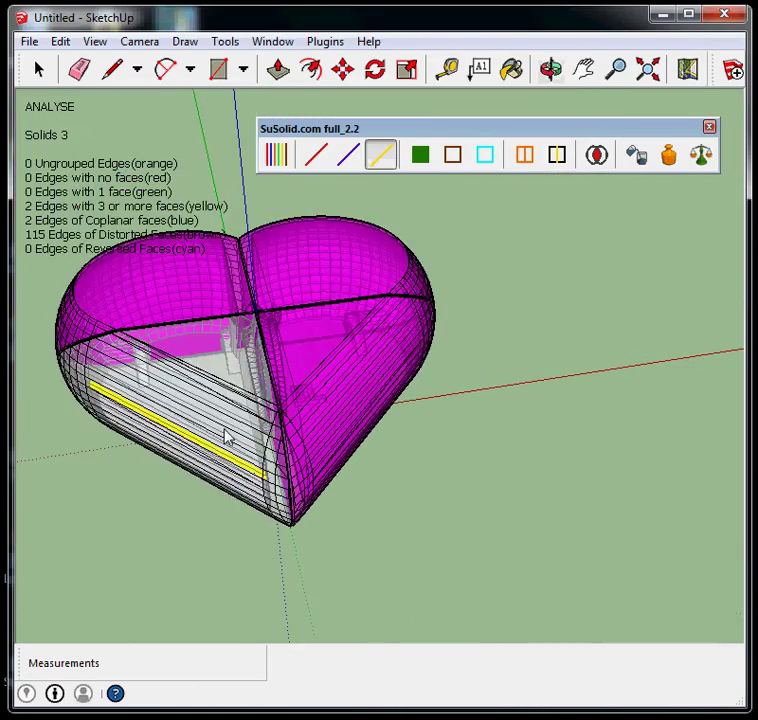
scroll(343, 365, down, 2)
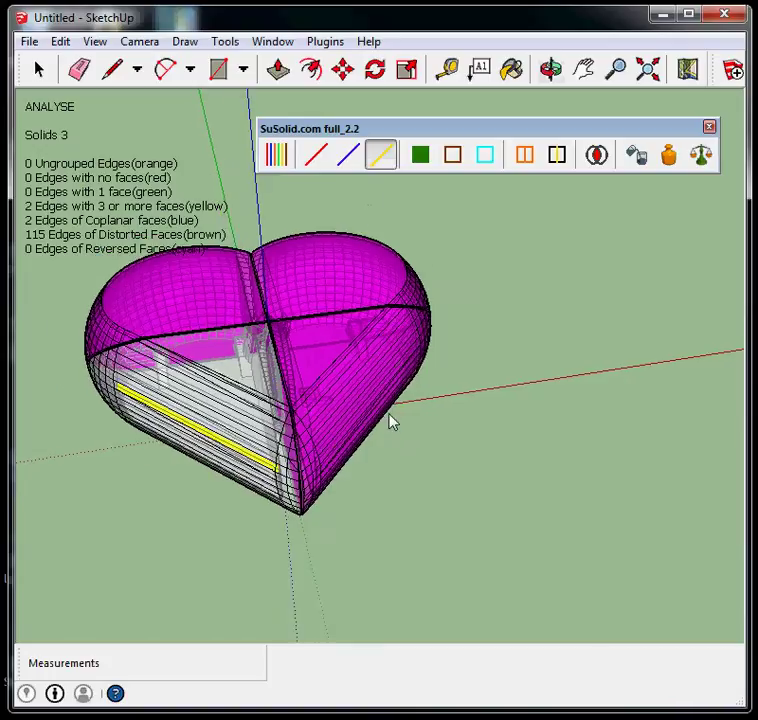
scroll(389, 421, down, 2)
scroll(431, 406, down, 2)
click(50, 78)
Step: Delete the inch-scale heart and re-import SecretHeart with the STL units set to Millimeters
drag(472, 420, 200, 252)
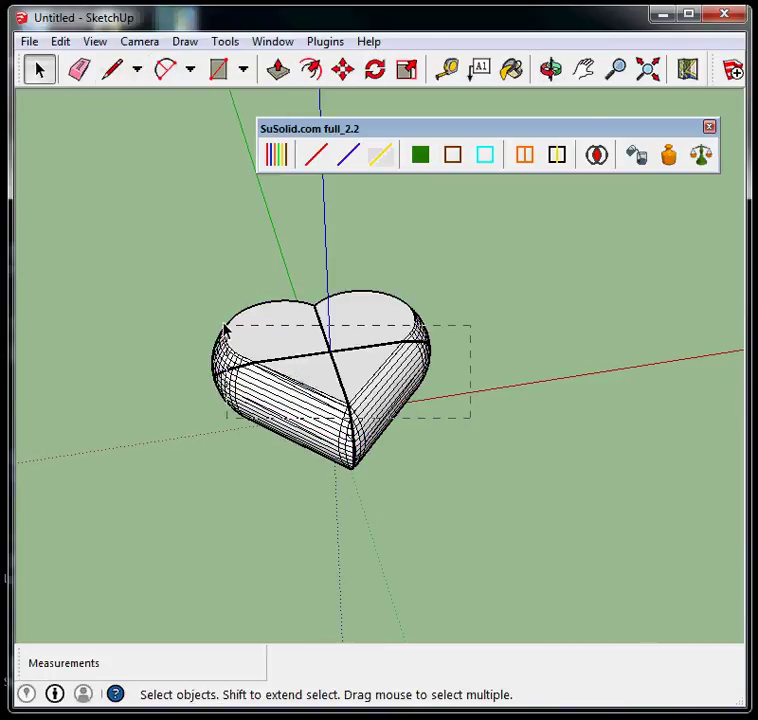
key(Delete)
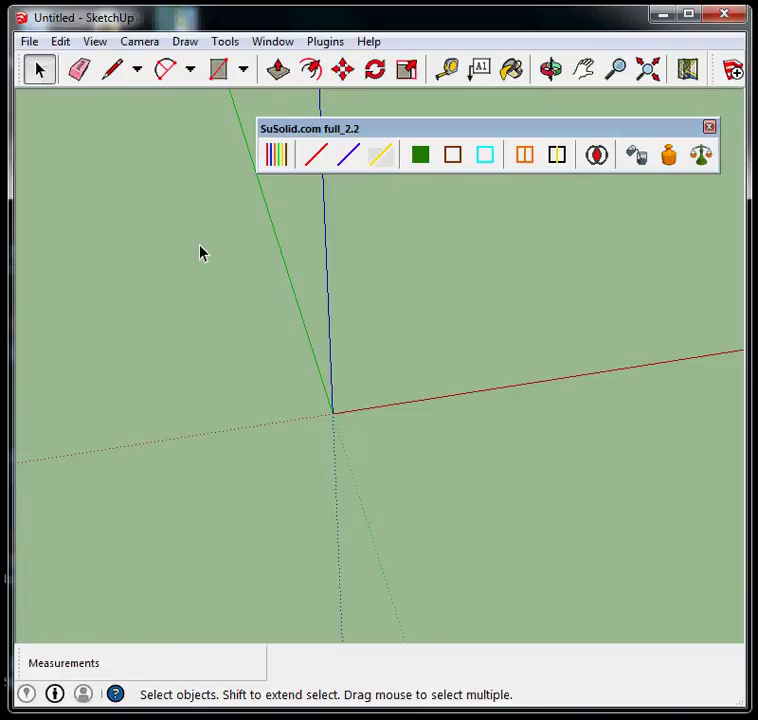
click(36, 41)
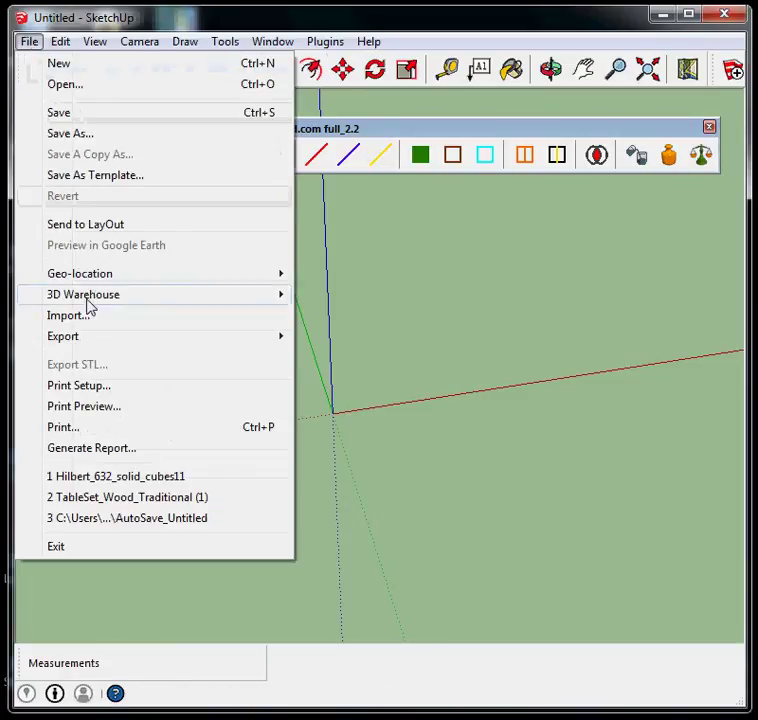
mouse_move(63, 336)
click(105, 317)
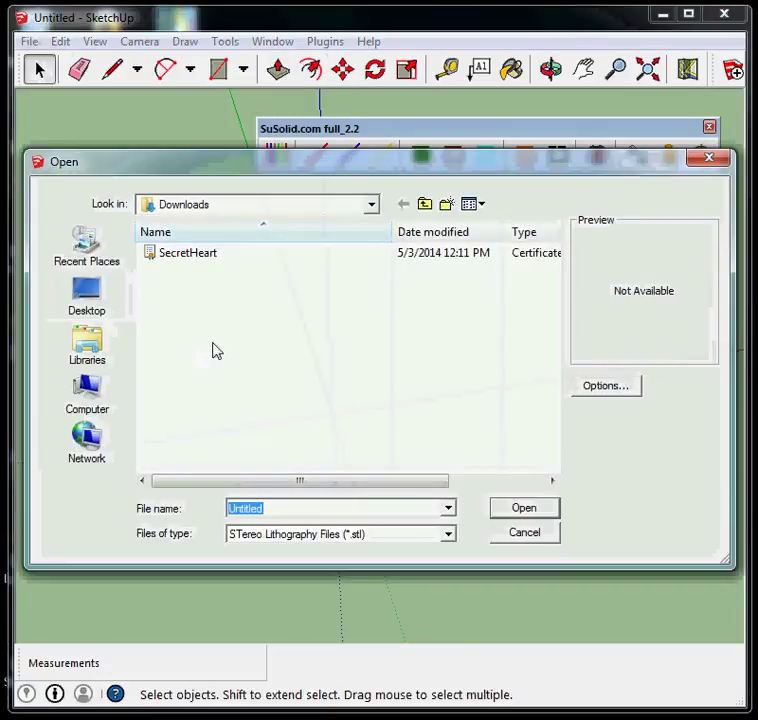
click(251, 256)
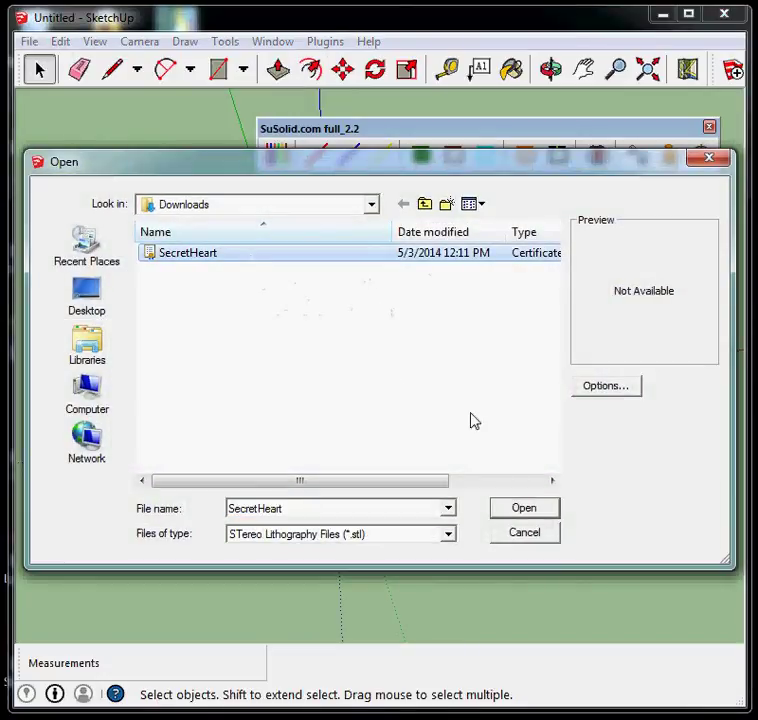
click(600, 390)
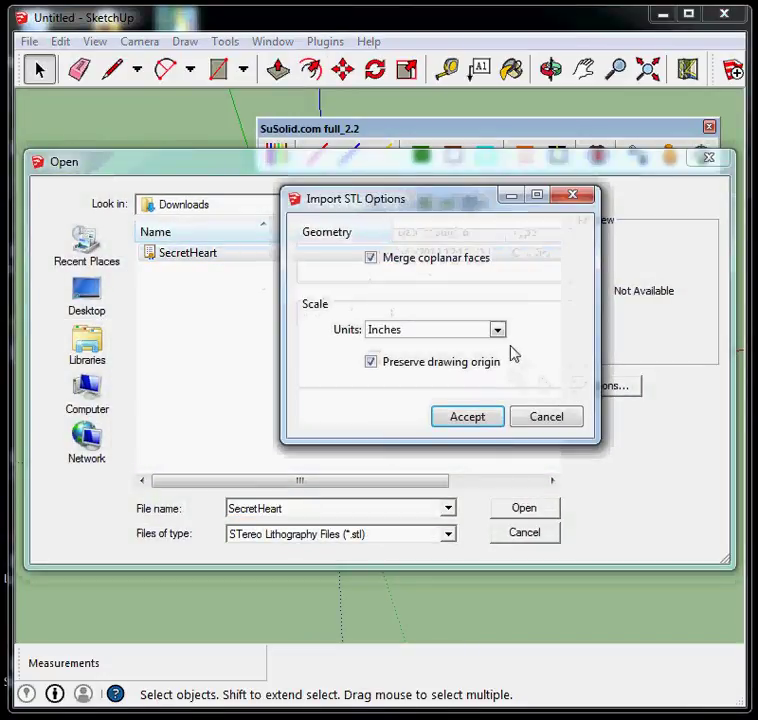
click(497, 330)
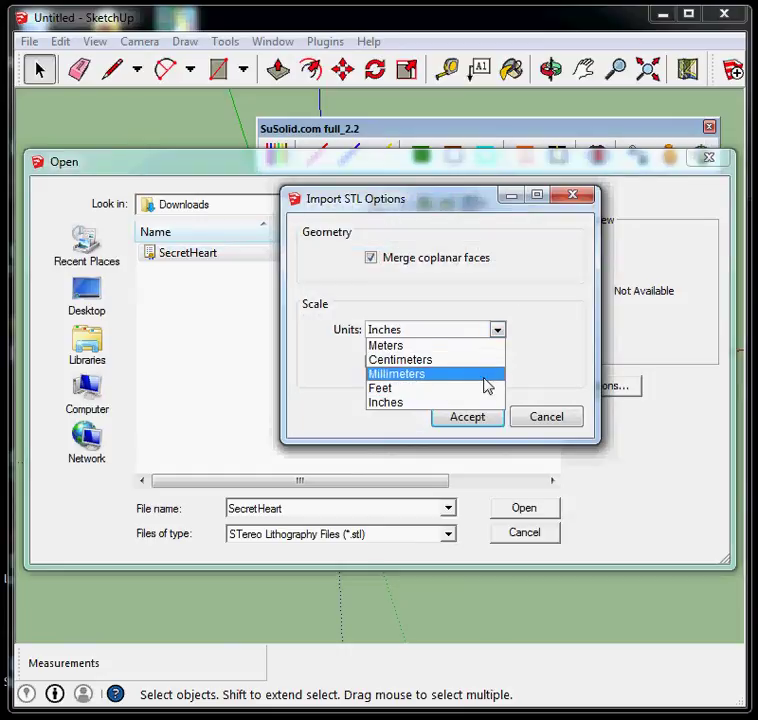
click(484, 375)
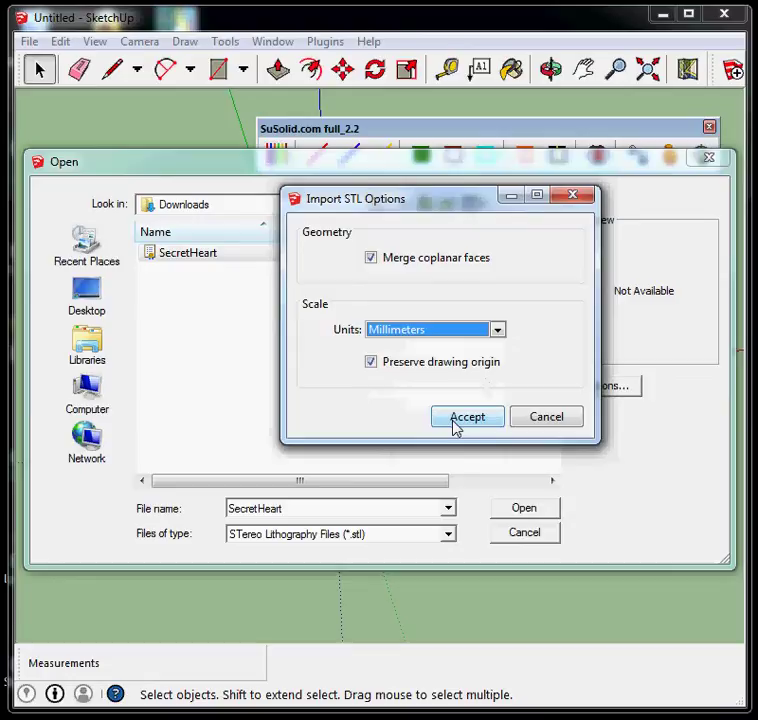
click(458, 420)
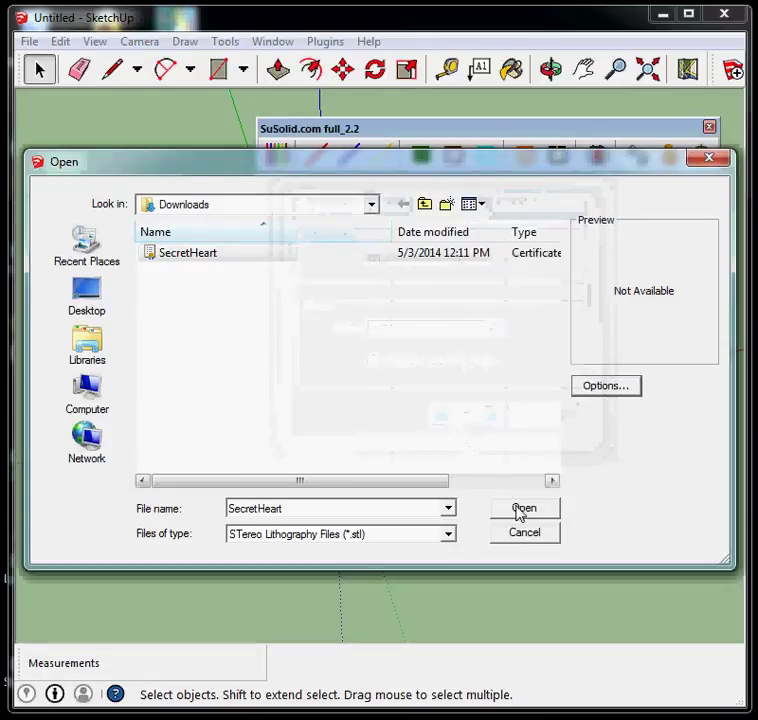
click(519, 510)
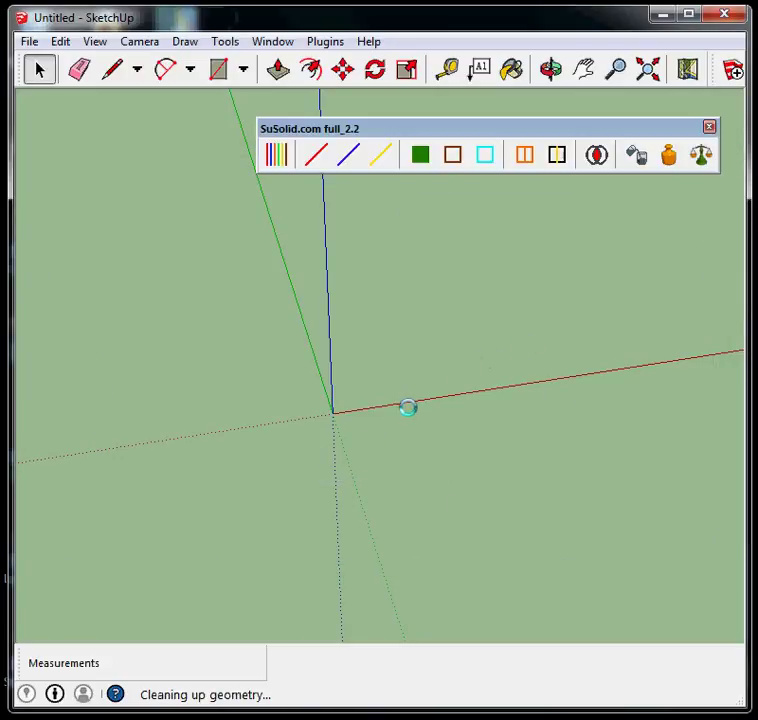
Step: Run SuSolid Analyse on the millimetre heart and group its ungrouped edges
scroll(658, 311, up, 2)
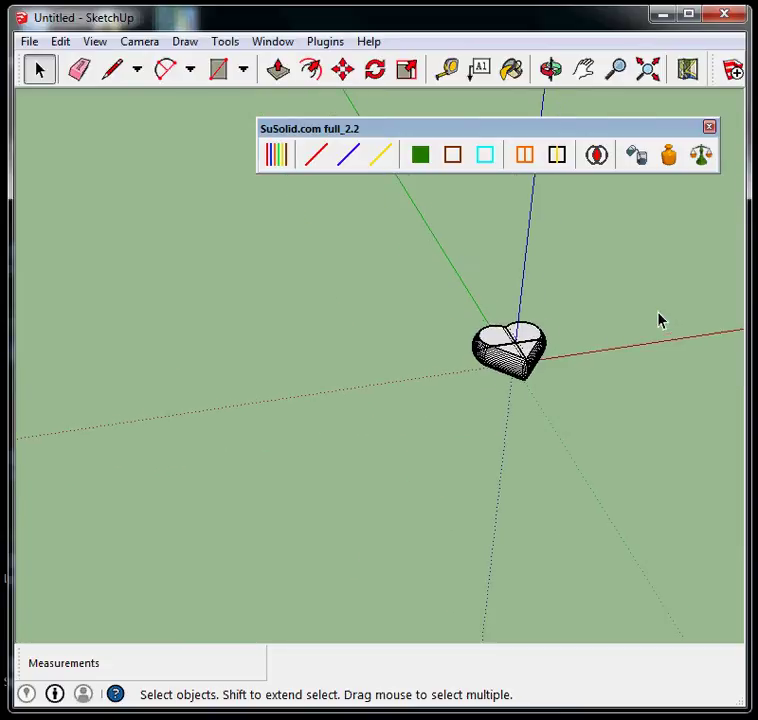
scroll(582, 350, up, 2)
scroll(433, 275, up, 3)
mouse_move(433, 275)
middle_down()
mouse_move(459, 322)
mouse_move(528, 390)
middle_up()
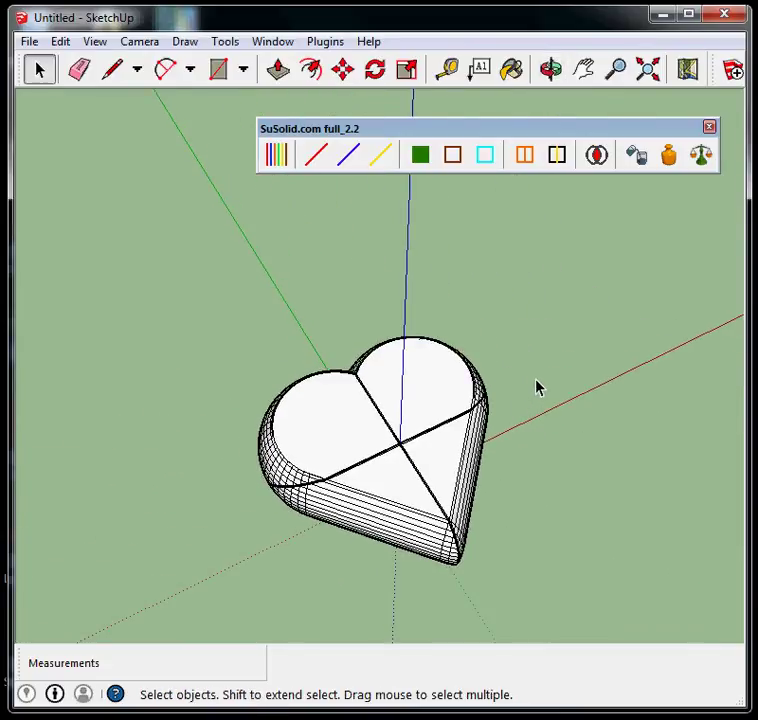
click(276, 155)
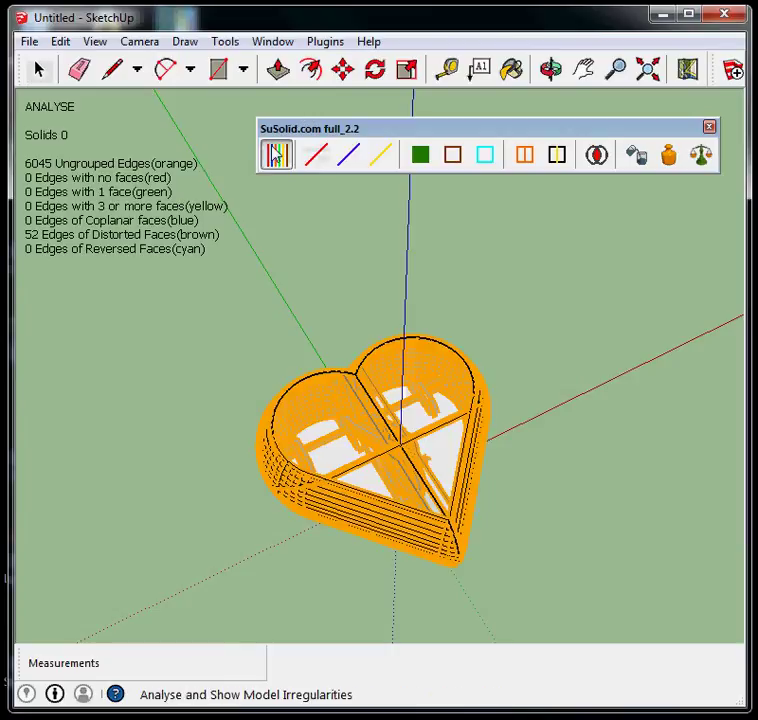
click(539, 154)
middle_drag(321, 457, 333, 157)
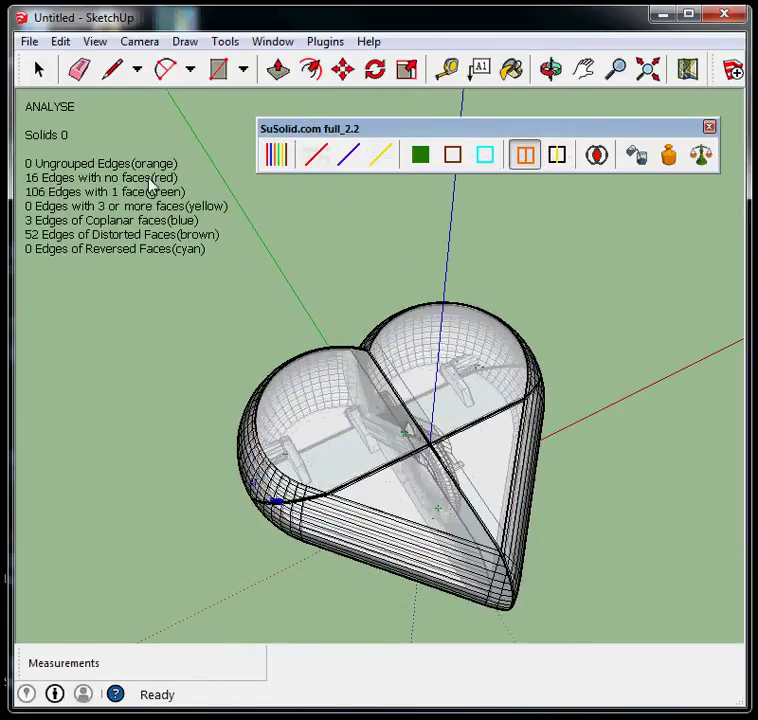
Step: Delete coplanar and faceless edges, close holes, and delete inside faces
click(350, 153)
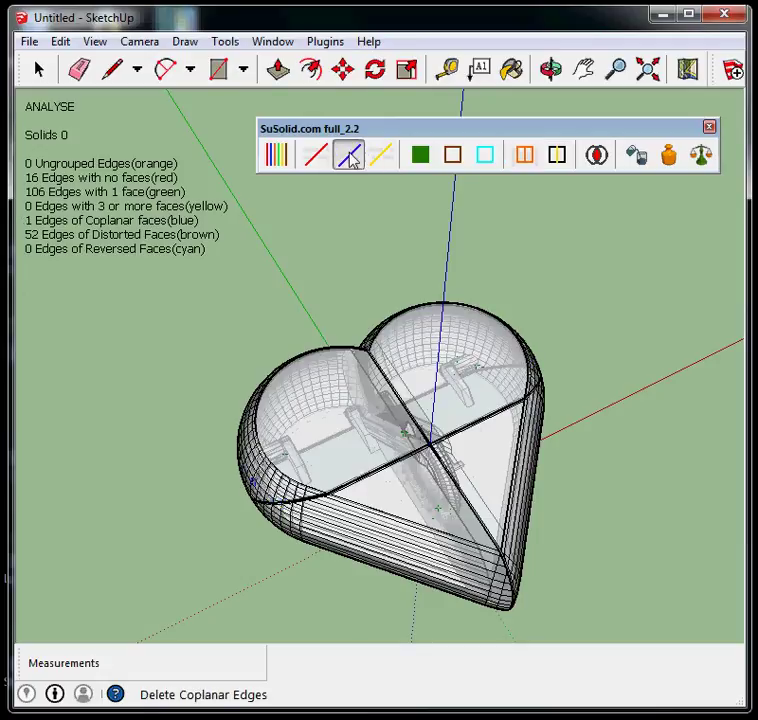
click(315, 155)
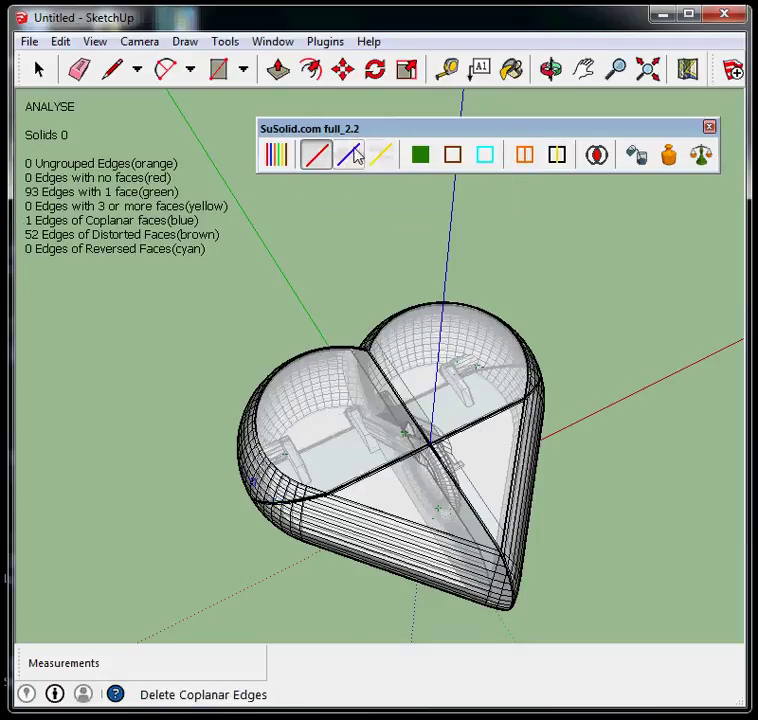
click(352, 154)
click(420, 160)
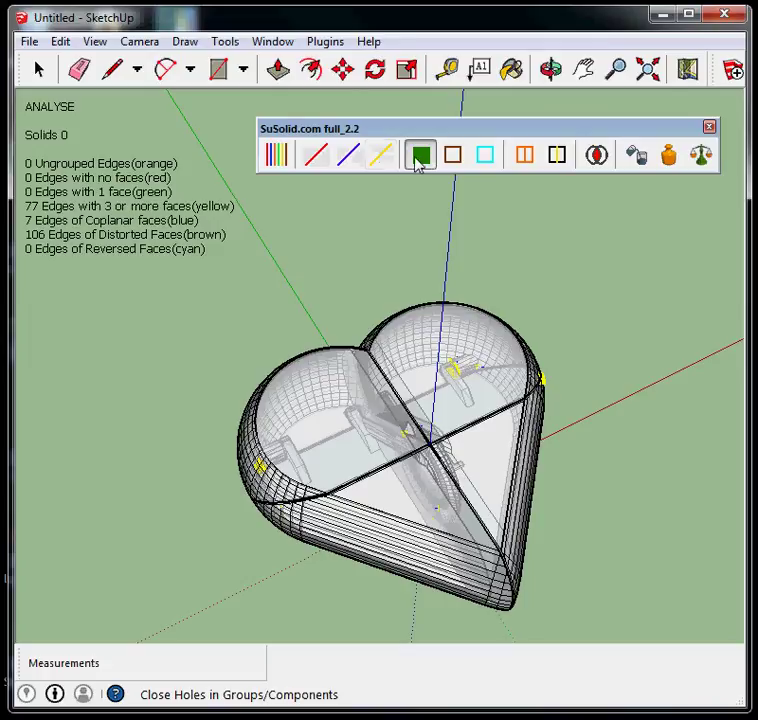
click(380, 155)
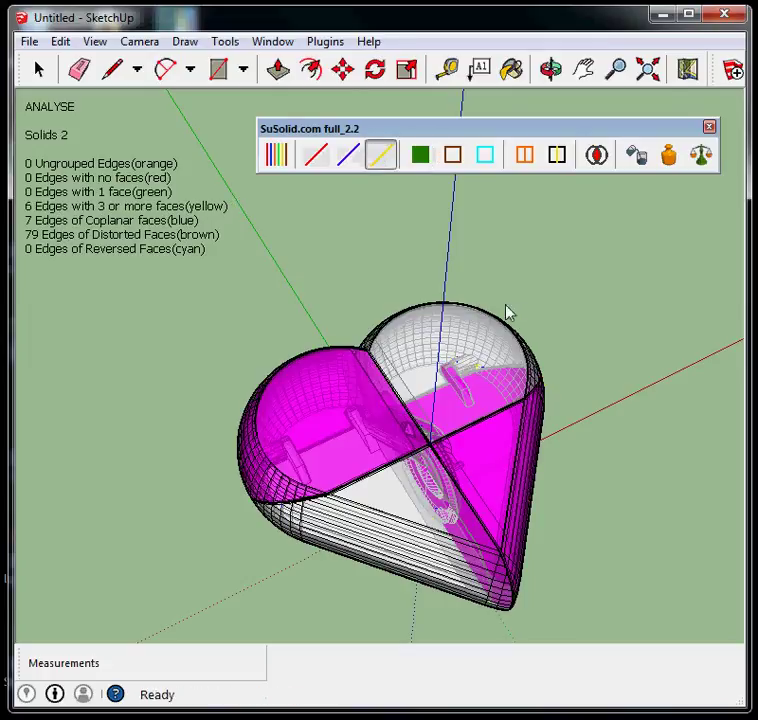
Step: Delete the remaining inside faces, leaving 4 solids, and orbit to inspect the heart
key(o)
drag(465, 386, 253, 348)
scroll(270, 410, up, 2)
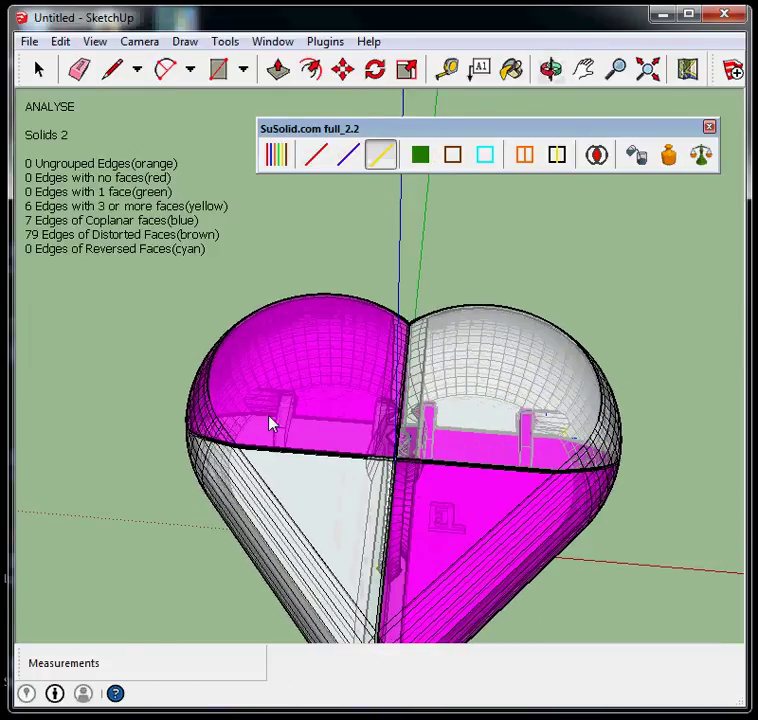
click(378, 154)
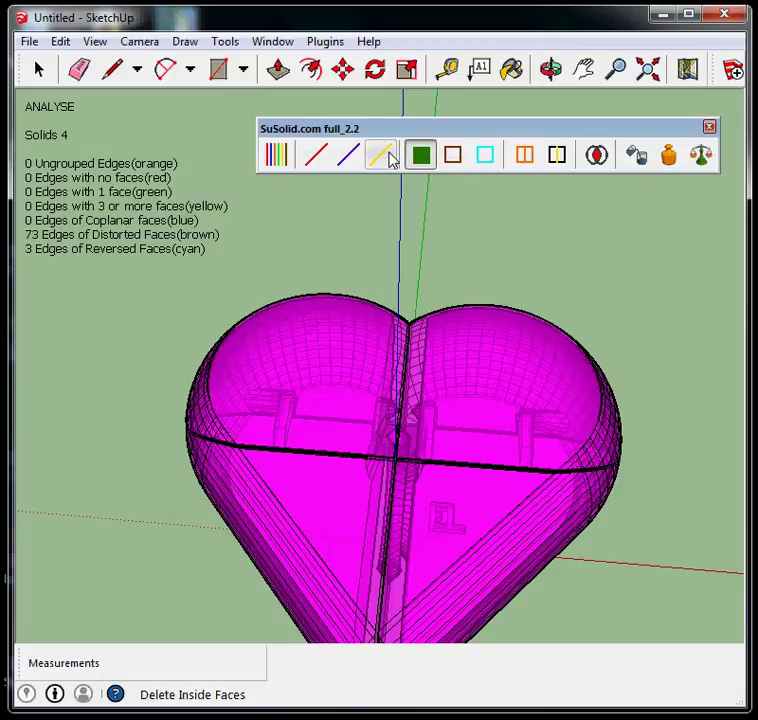
scroll(431, 335, down, 2)
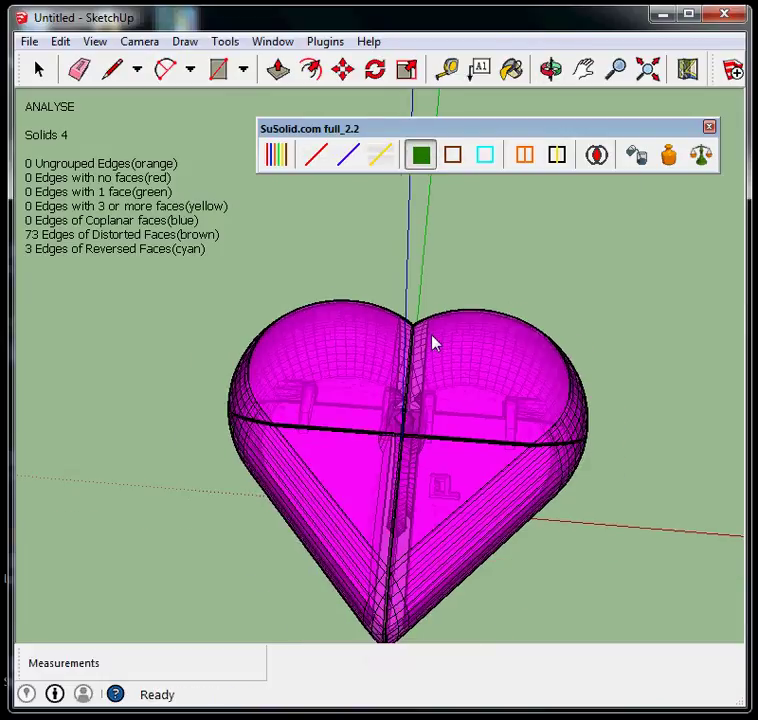
mouse_move(431, 335)
middle_down()
mouse_move(320, 414)
mouse_move(457, 461)
mouse_move(453, 447)
mouse_move(343, 423)
middle_up()
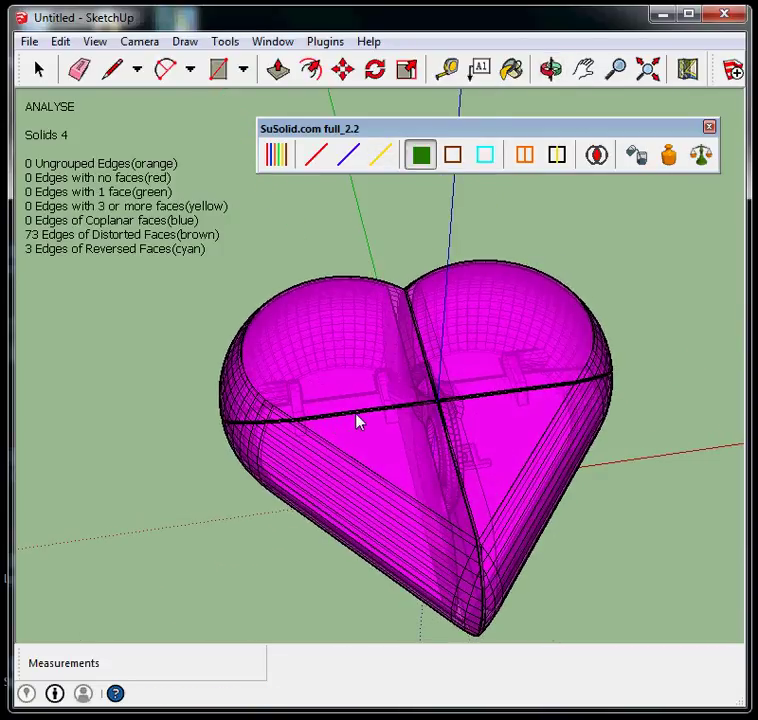
scroll(356, 419, down, 1)
scroll(357, 392, down, 1)
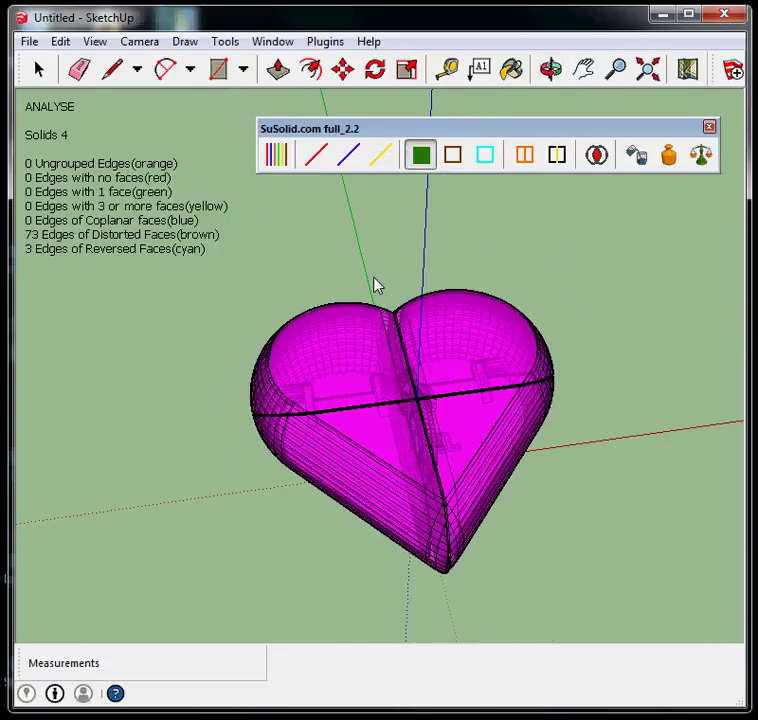